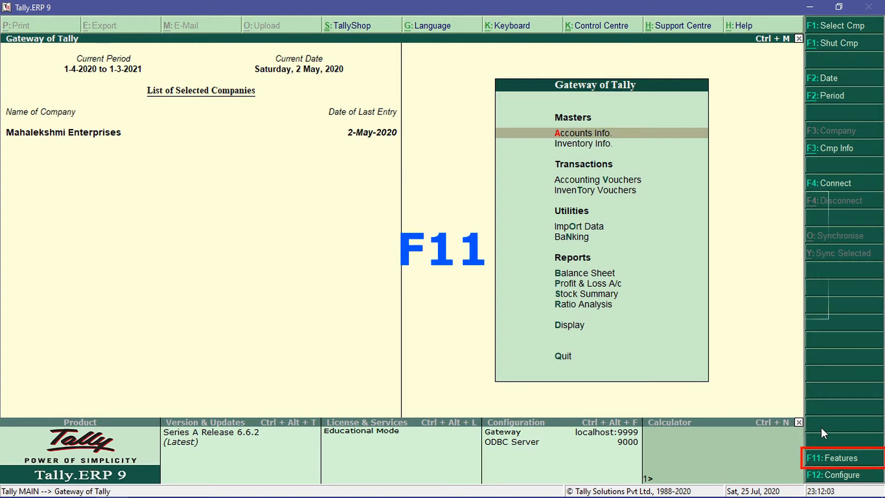
# Check in the company's accounting features that Maintain bill-wise details is Yes, and save the features
pyautogui.click(825, 459)
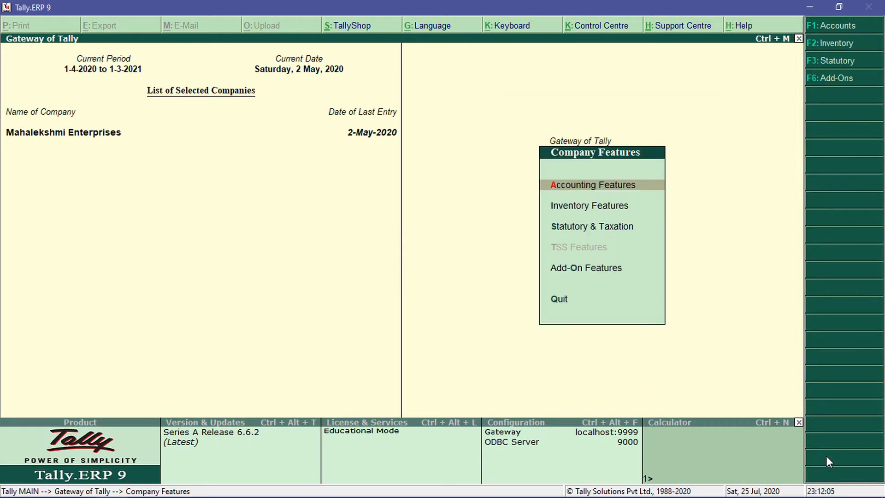
pyautogui.press('Return')
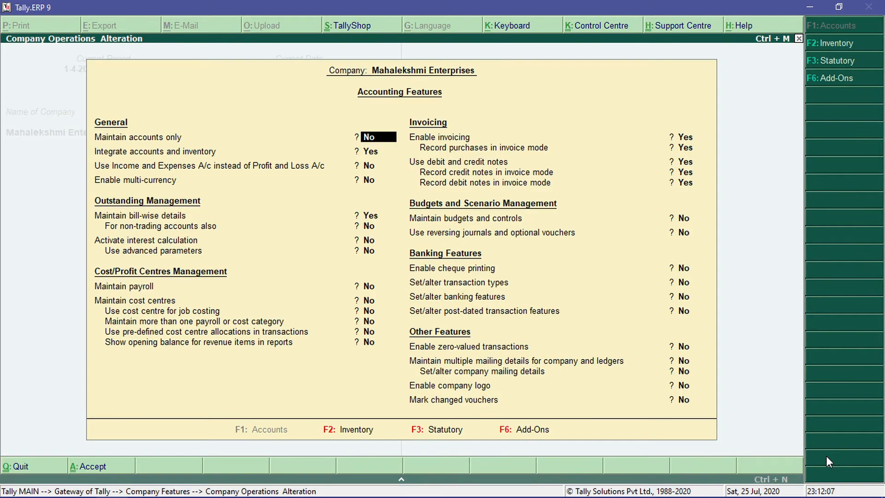
pyautogui.press('Down')
pyautogui.press('Down')
pyautogui.press('Down')
pyautogui.press('Down')
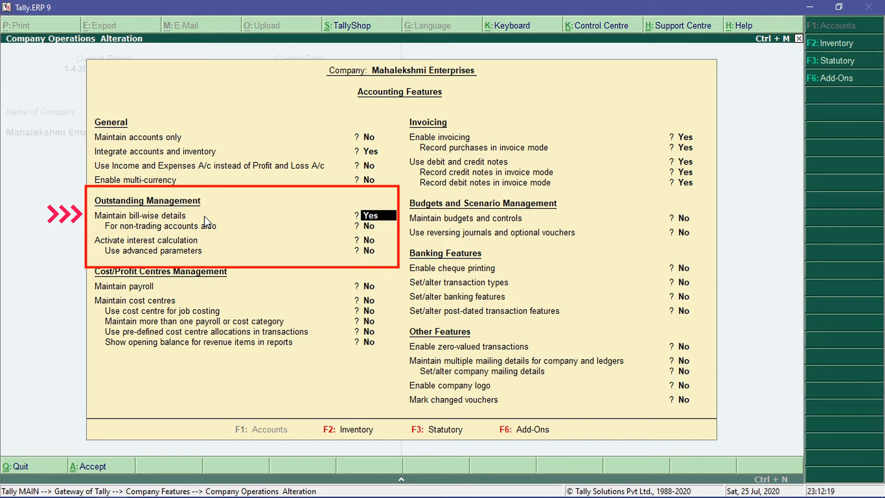
pyautogui.hotkey('ctrl', 'a')
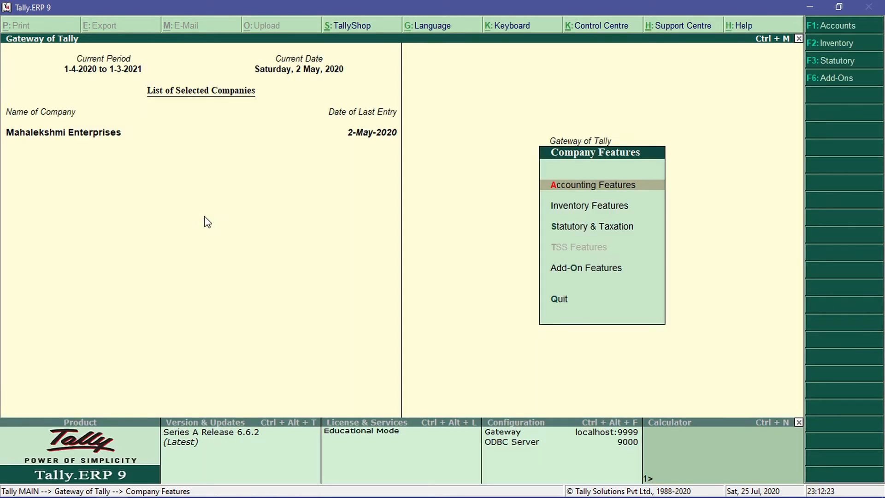
pyautogui.press('Escape')
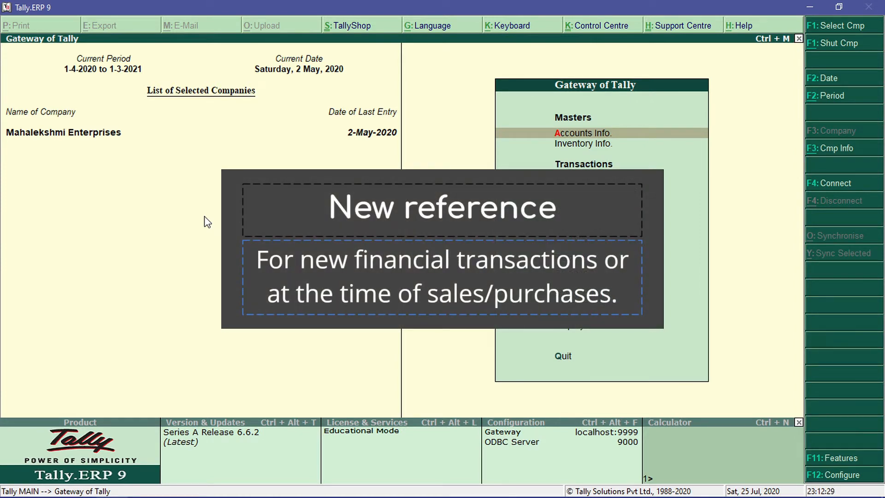
# Open accounting voucher entry and switch the voucher type to Purchase
pyautogui.press('Down')
pyautogui.press('Down')
pyautogui.press('Down')
pyautogui.press('Up')
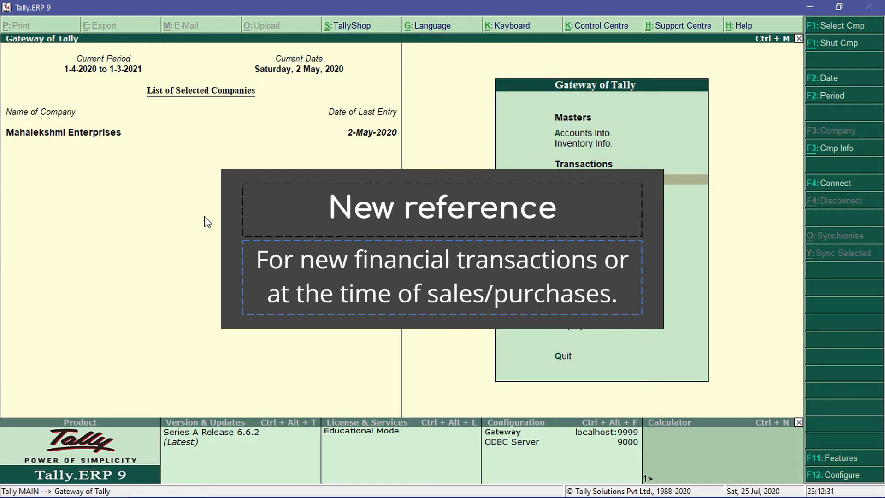
pyautogui.press('Return')
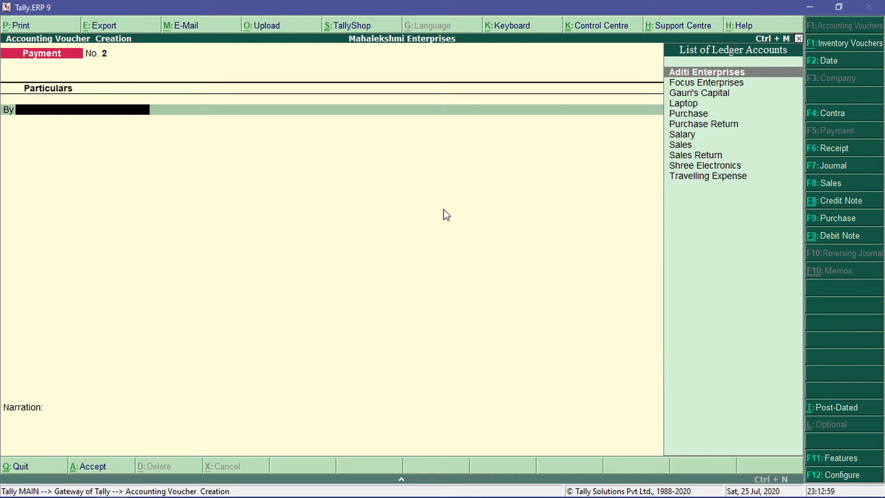
pyautogui.click(837, 217)
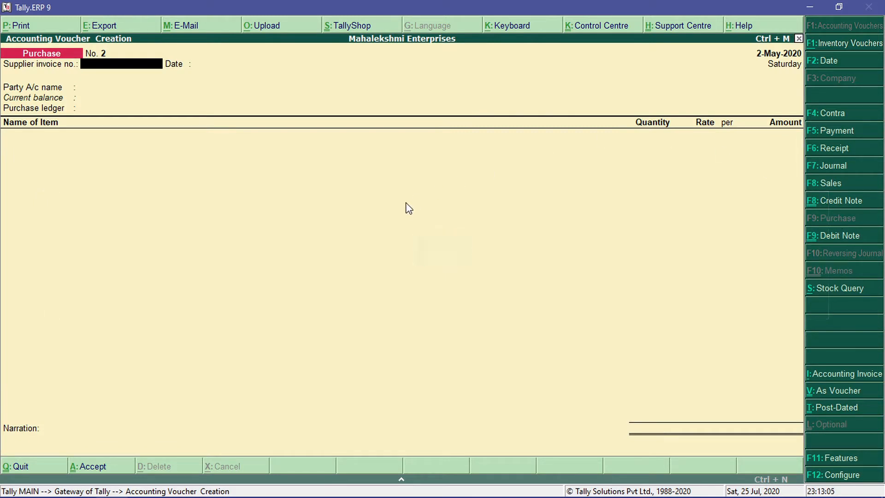
# Date the purchase voucher 1-5-2020 and enter supplier invoice number 001 with the date 1-May-2020
pyautogui.press('F2')
pyautogui.write('1-5-20')
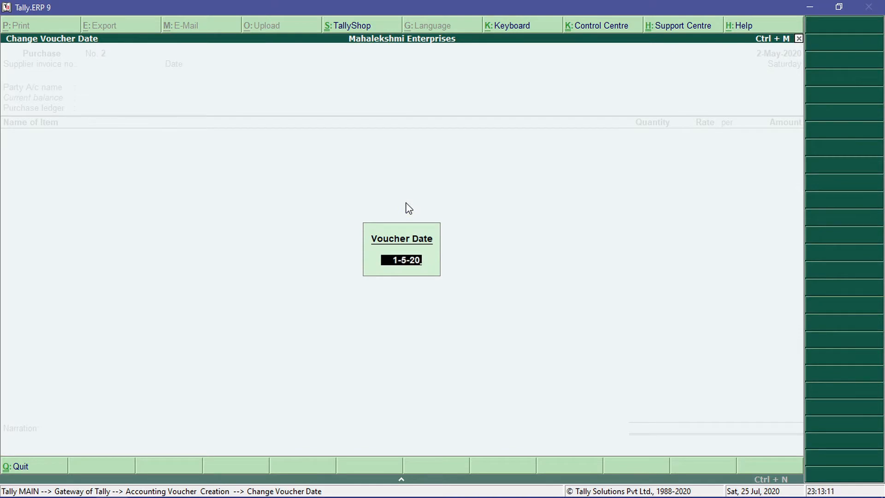
pyautogui.write('20')
pyautogui.press('Return')
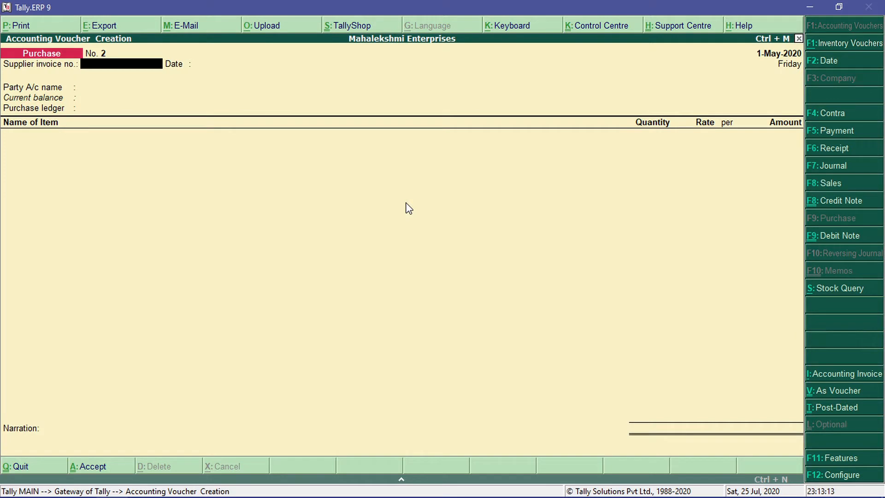
pyautogui.write('001')
pyautogui.press('Return')
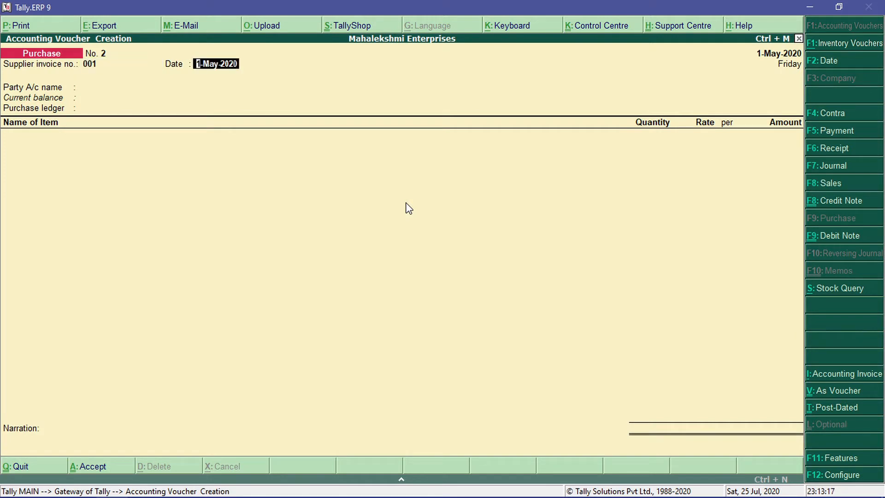
pyautogui.press('Return')
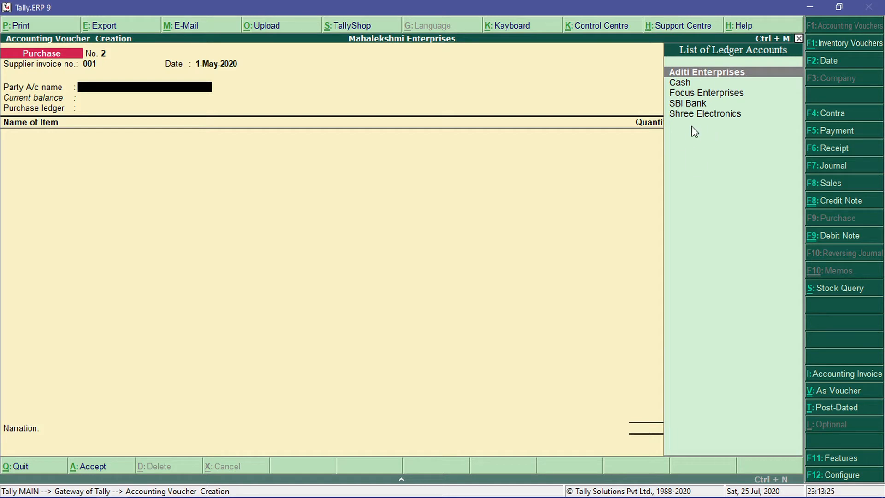
# Start a new party ledger named Prime Traders and place it under the Sundry Creditors group
pyautogui.hotkey('alt', 'c')
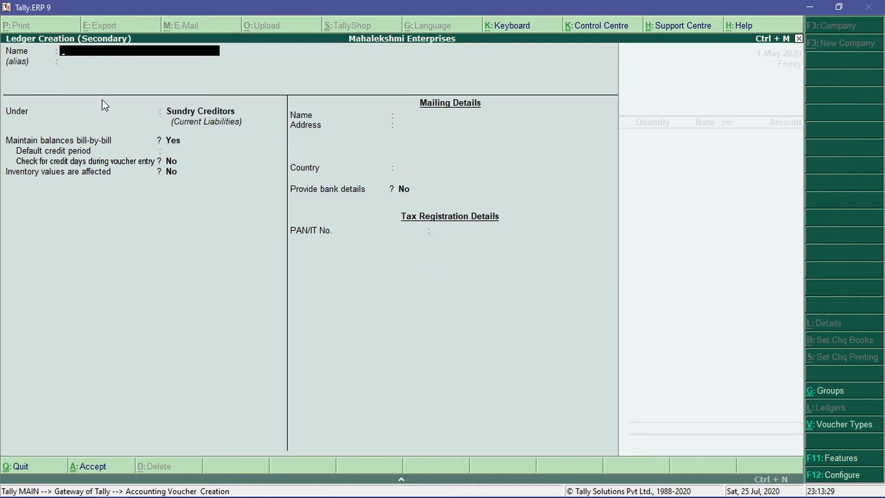
pyautogui.write('Prime Traders')
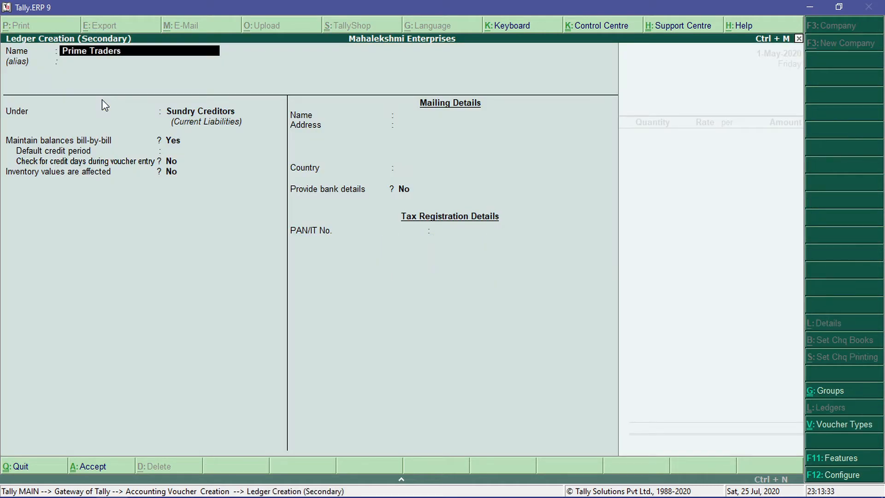
pyautogui.press('Return')
pyautogui.press('Return')
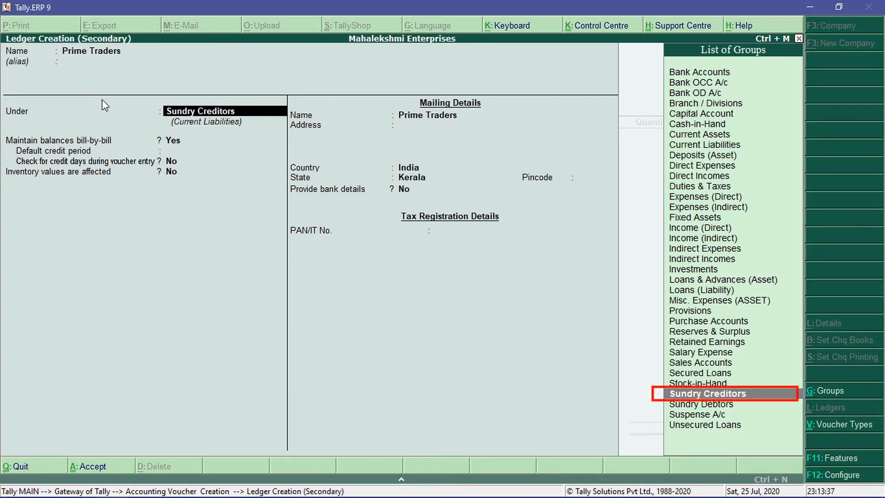
pyautogui.click(721, 392)
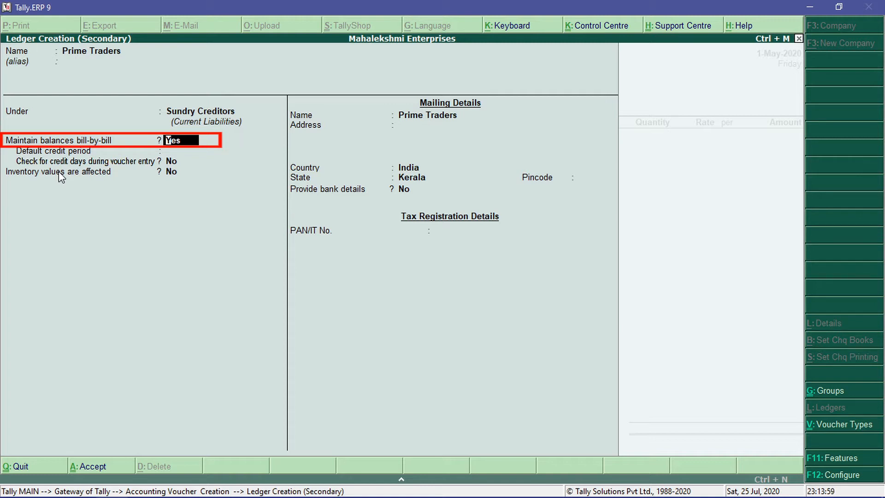
# Keep bill-by-bill balances at Yes for Prime Traders, set a default credit period of 30 days, and save the ledger
pyautogui.press('Return')
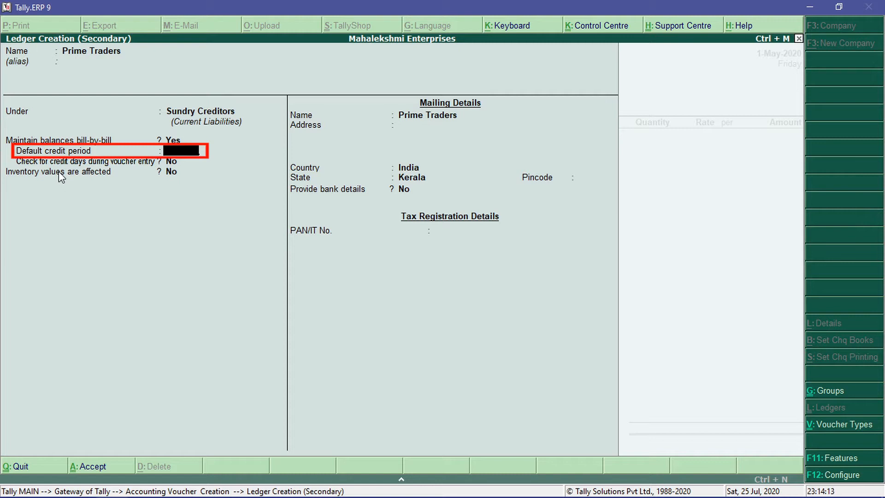
pyautogui.write('30')
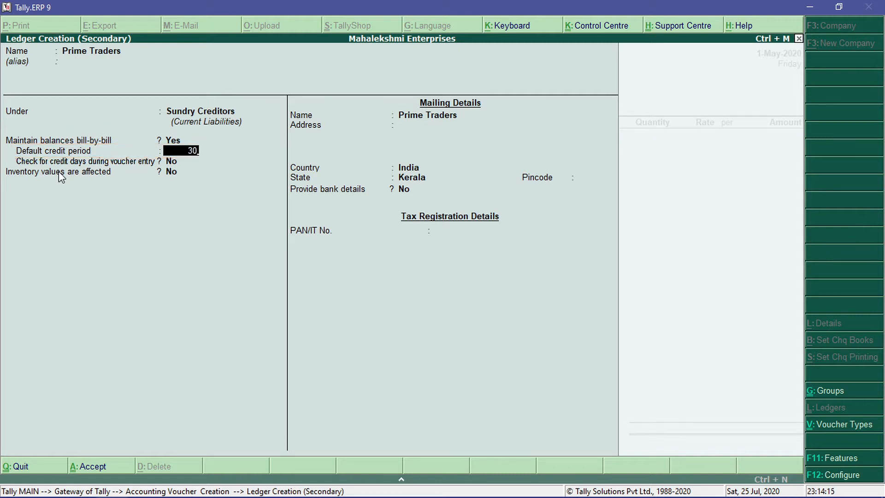
pyautogui.press('Return')
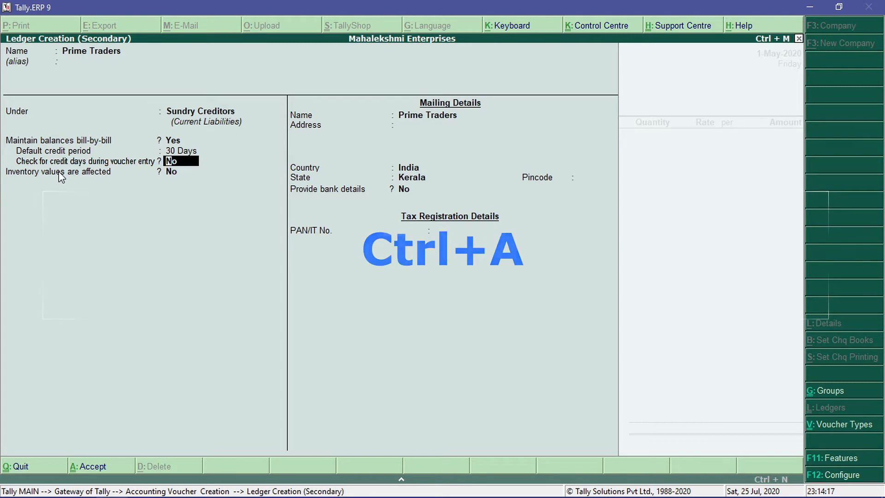
pyautogui.hotkey('ctrl', 'a')
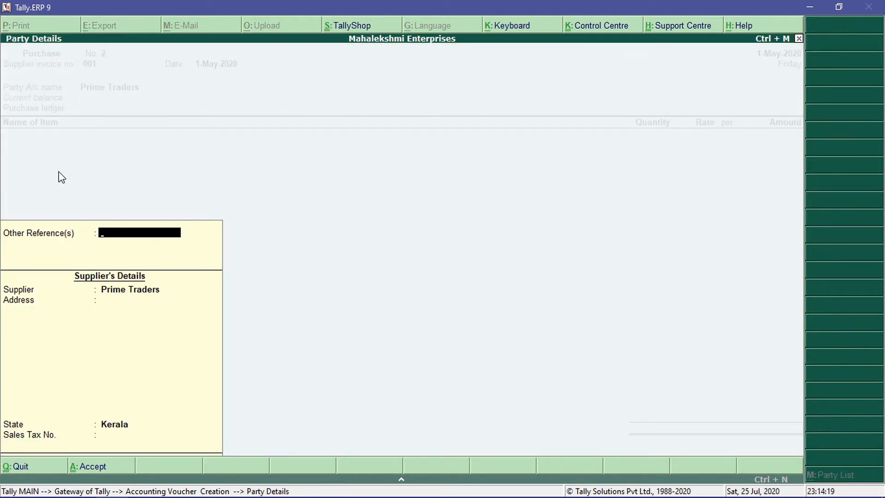
# Accept the supplier details, then set the purchase ledger to Purchase and choose Galaxy A30 as the item
pyautogui.press('Return')
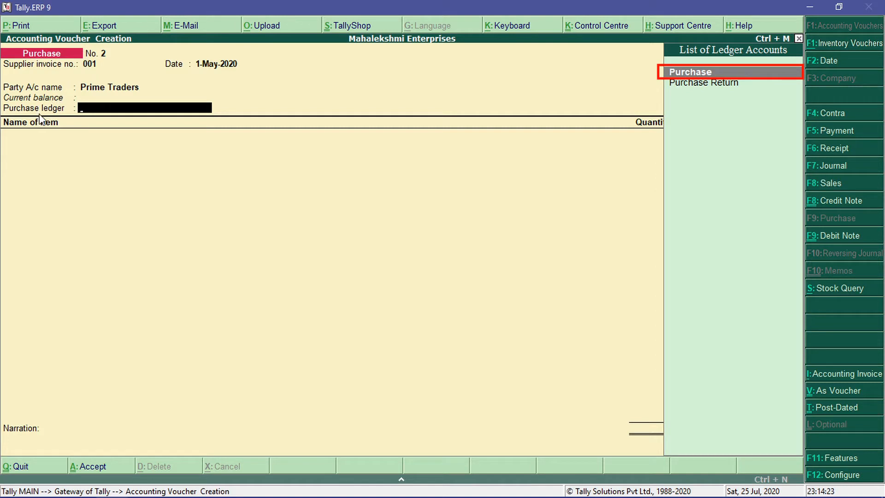
pyautogui.press('Return')
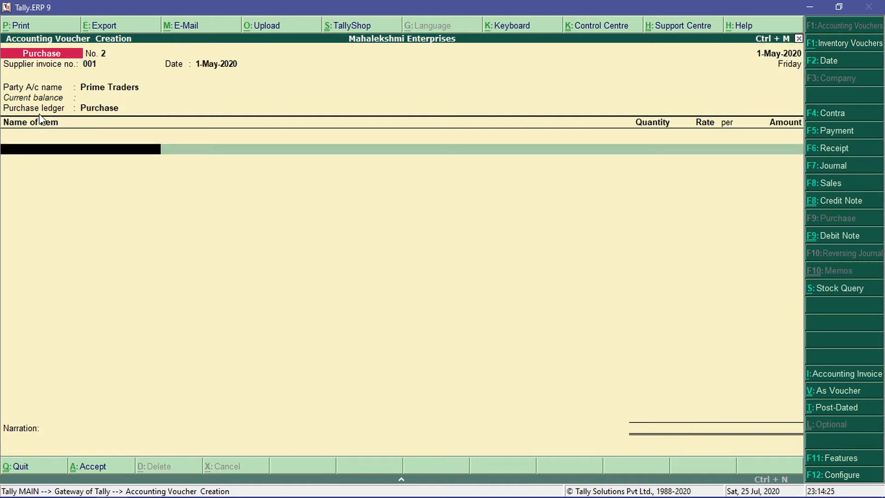
pyautogui.write('Ga')
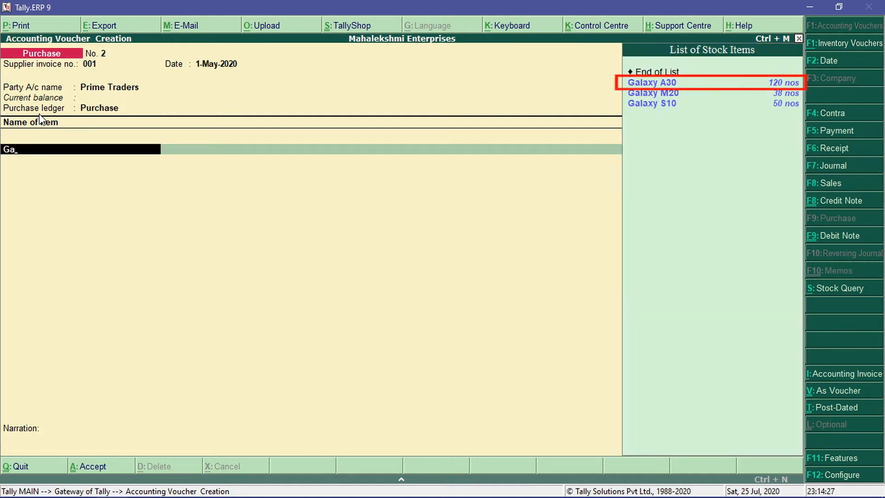
pyautogui.press('Return')
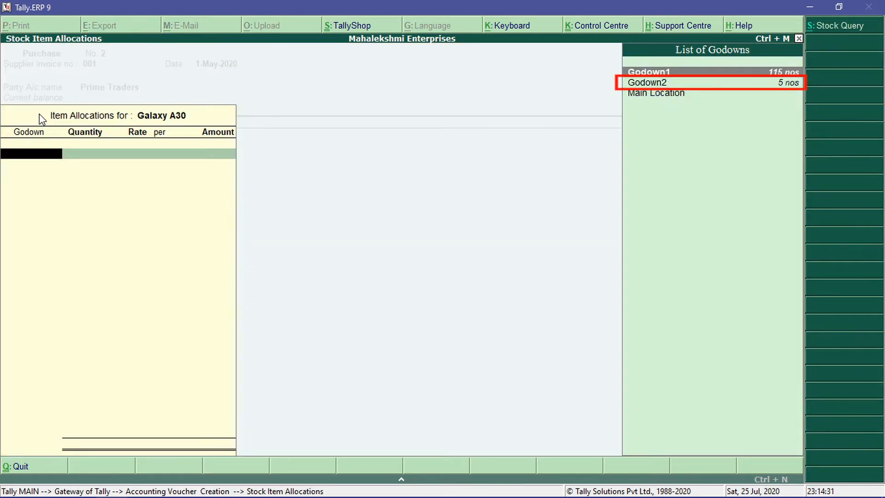
# Allocate 200 nos of Galaxy A30 to Godown2 at a rate of 35,000.00 per nos
pyautogui.press('Down')
pyautogui.press('Up')
pyautogui.press('Down')
pyautogui.press('Return')
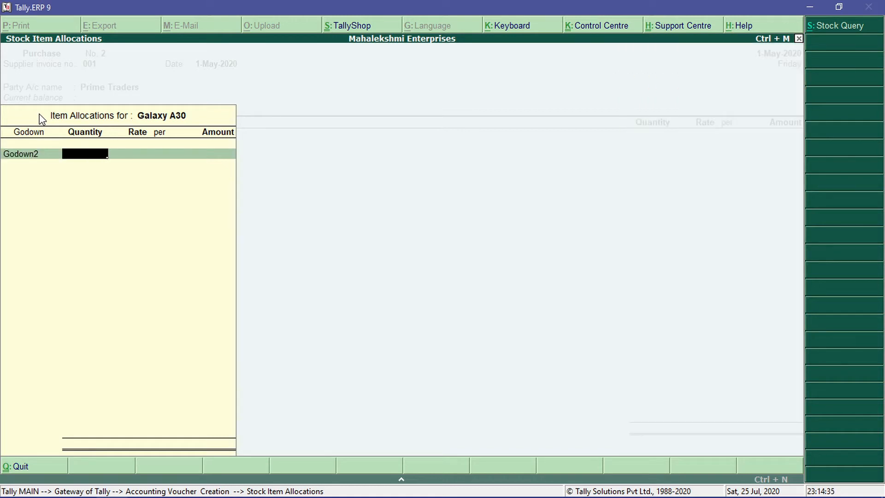
pyautogui.write('200')
pyautogui.press('Return')
pyautogui.press('Return')
pyautogui.press('Return')
pyautogui.press('Return')
pyautogui.press('Return')
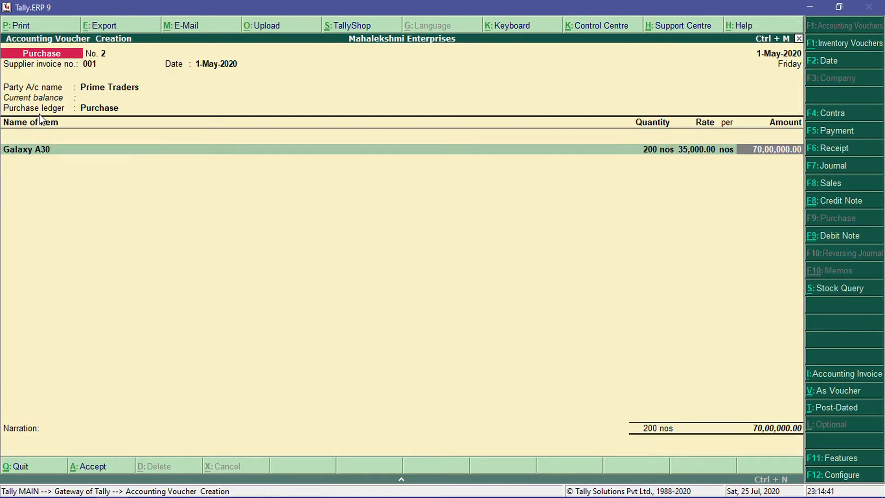
# Record the bill-wise details as New Ref 001 with 30 credit days for 70,00,000.00 Cr, and save the purchase voucher
pyautogui.press('Return')
pyautogui.press('Return')
pyautogui.press('Return')
pyautogui.press('Return')
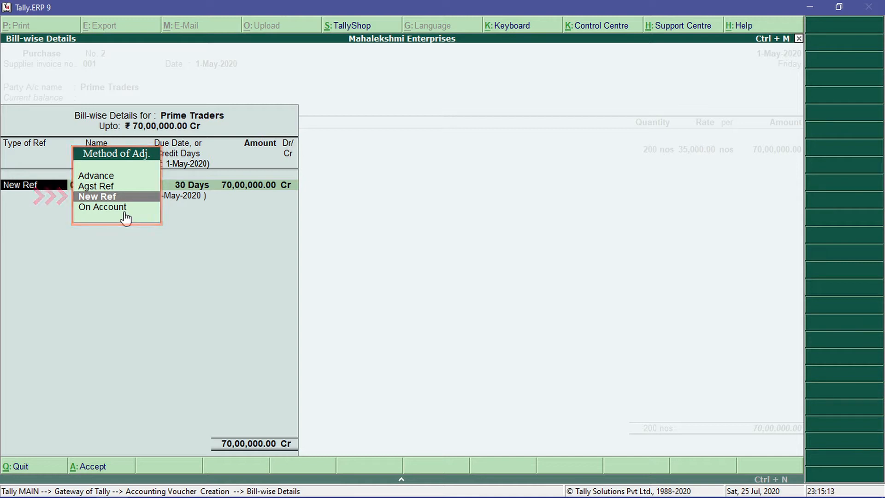
pyautogui.press('Return')
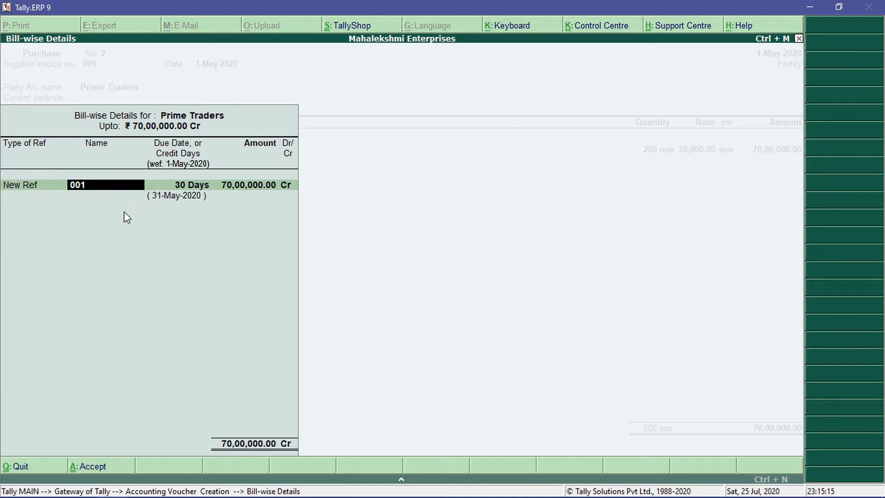
pyautogui.press('Return')
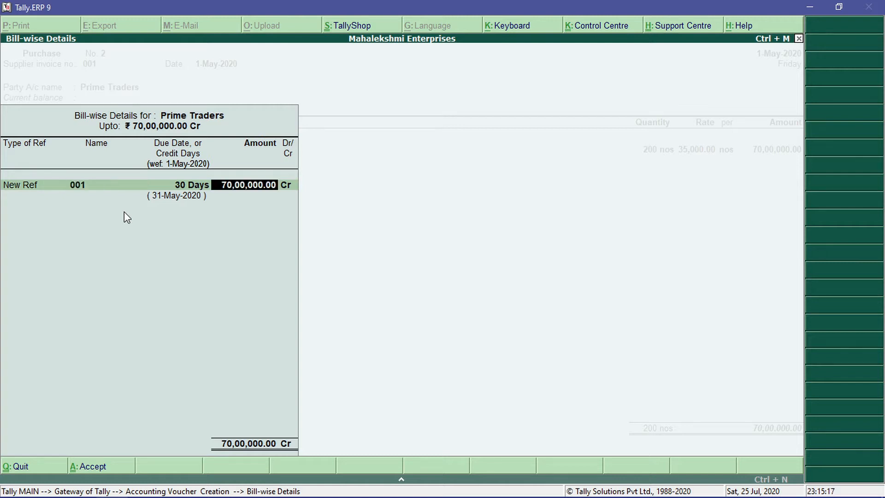
pyautogui.press('Return')
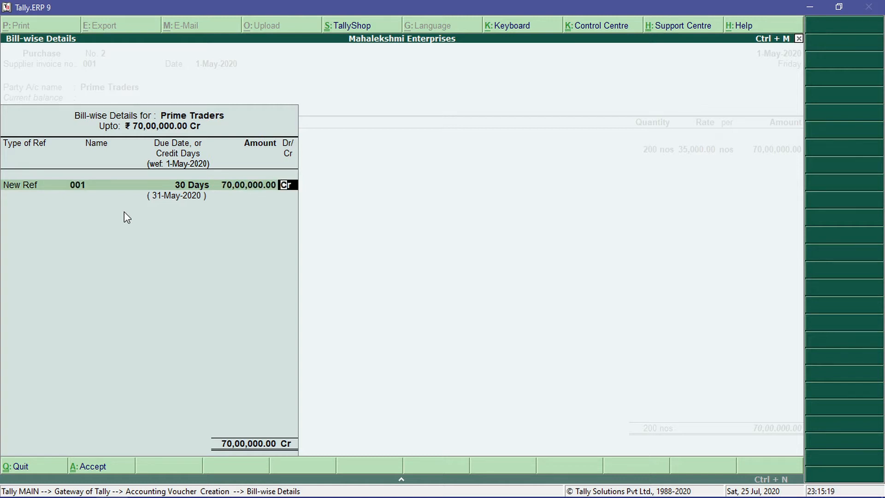
pyautogui.press('Return')
pyautogui.press('Return')
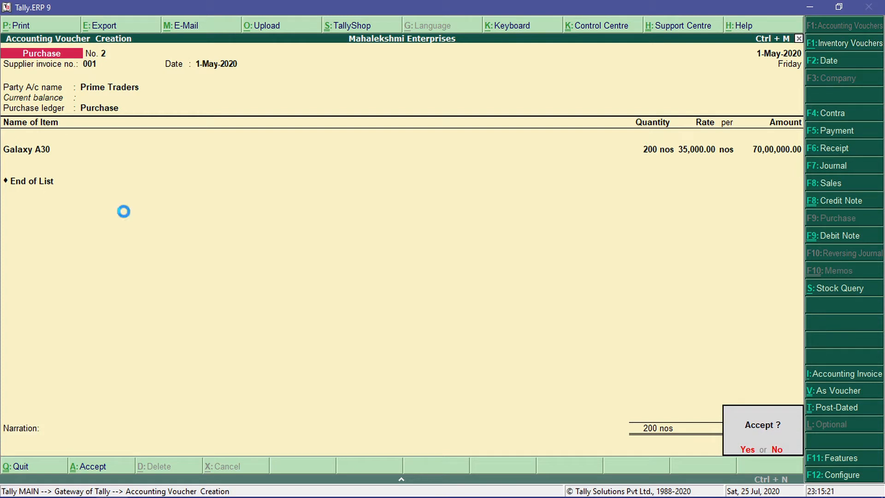
pyautogui.press('Return')
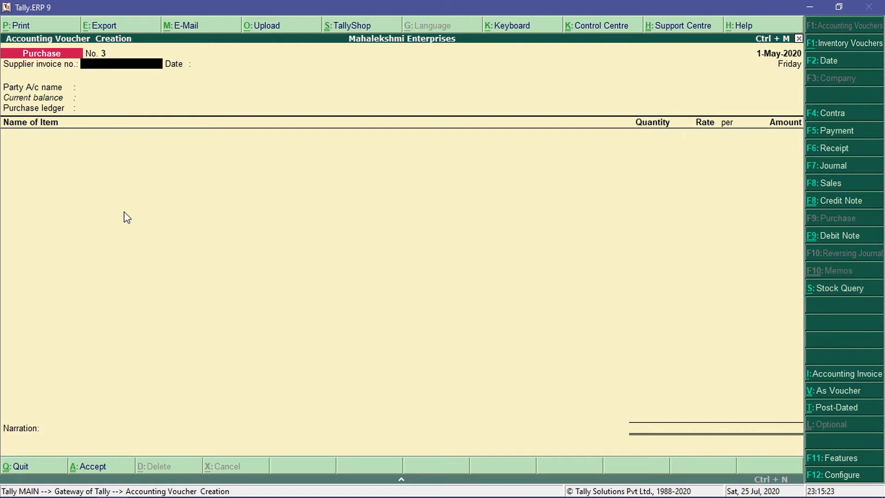
# Date the new purchase voucher 2-5-2020 and enter supplier invoice number 002
pyautogui.press('F2')
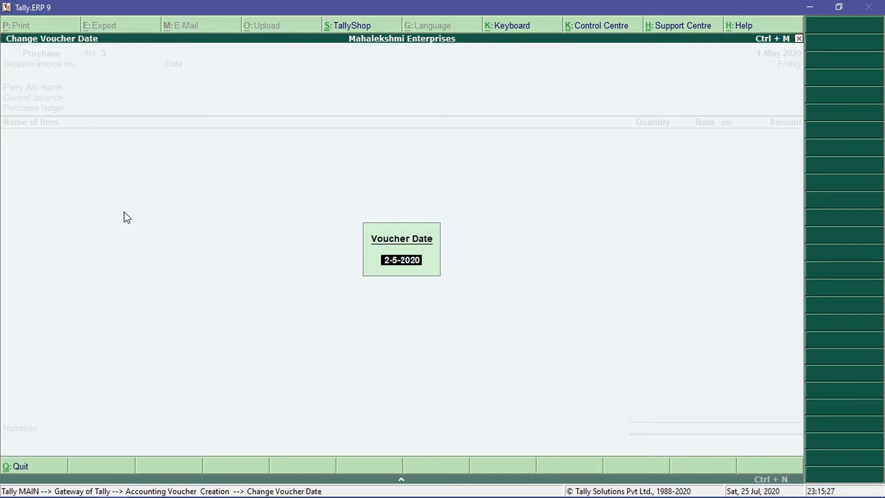
pyautogui.write('2-5-2020')
pyautogui.press('Return')
pyautogui.write('002')
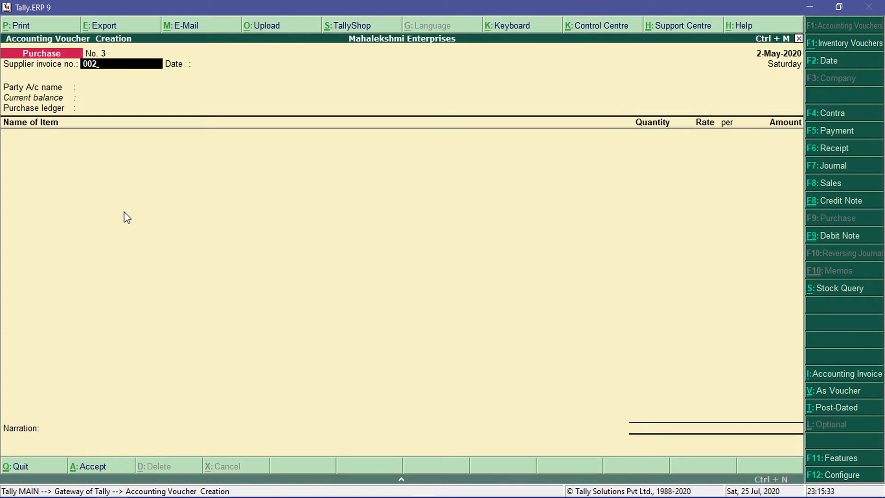
pyautogui.press('Return')
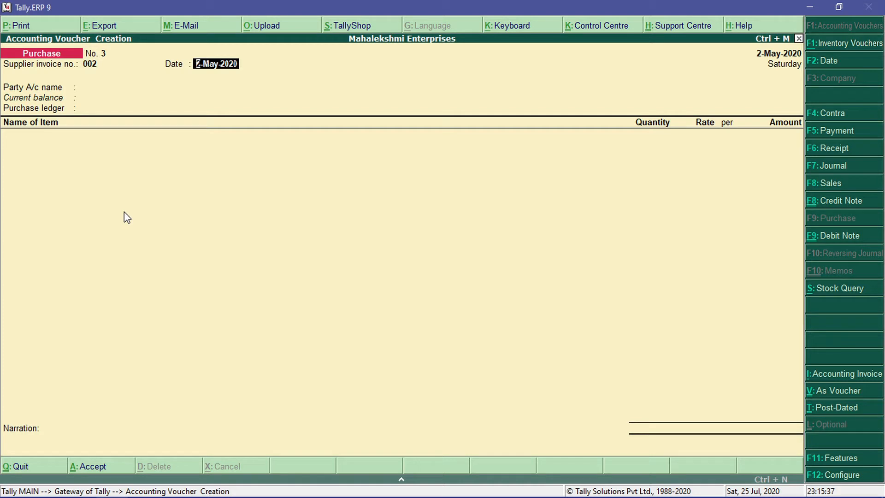
# Choose Prime Traders as the party account on the purchase voucher and accept its supplier details
pyautogui.press('Return')
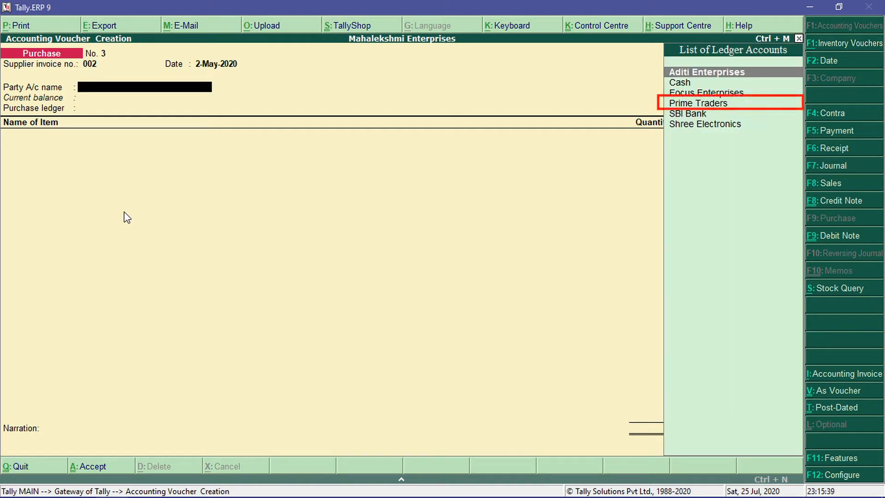
pyautogui.press('Down')
pyautogui.press('Down')
pyautogui.press('Down')
pyautogui.press('Return')
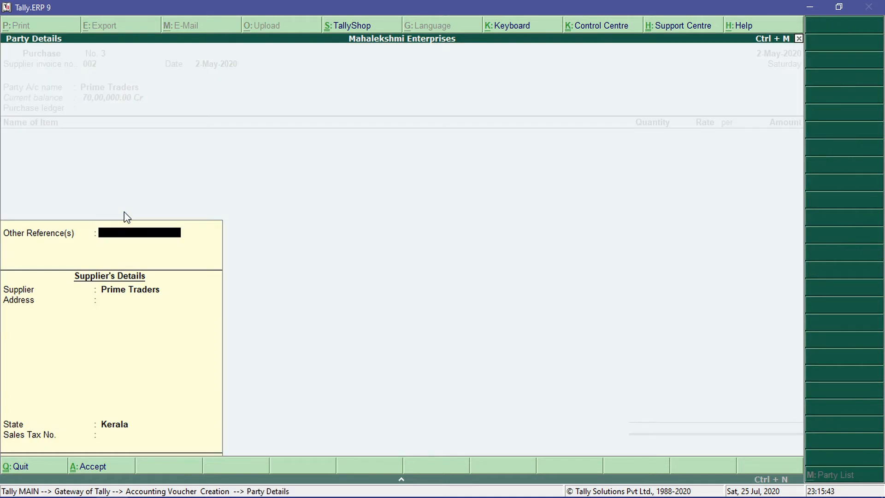
pyautogui.press('Return')
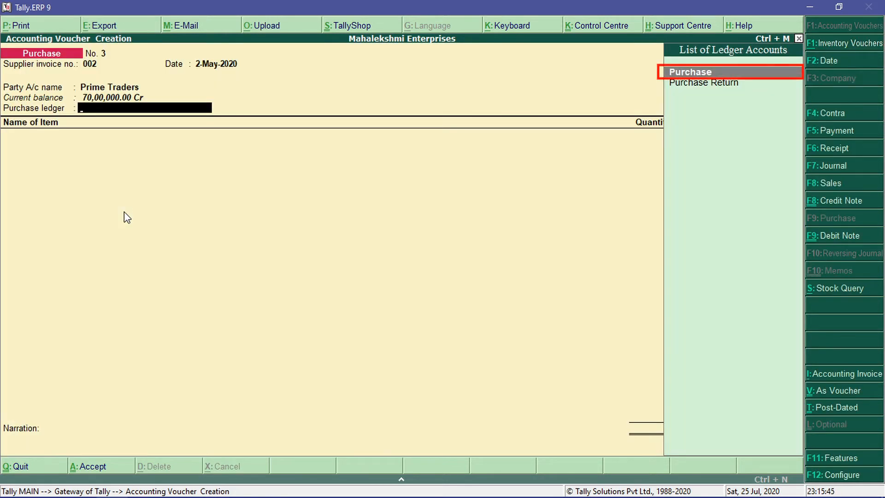
# Set the purchase ledger to Purchase and choose Galaxy A30 as the item
pyautogui.press('Return')
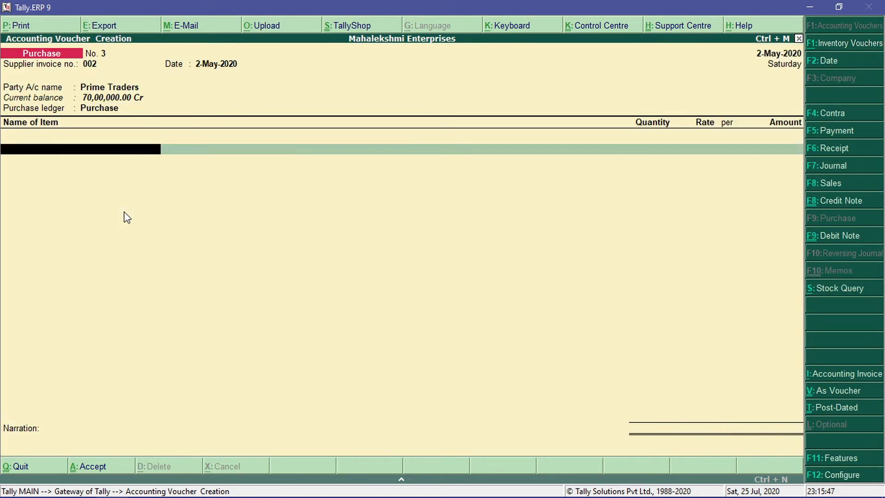
pyautogui.write('G')
pyautogui.press('Return')
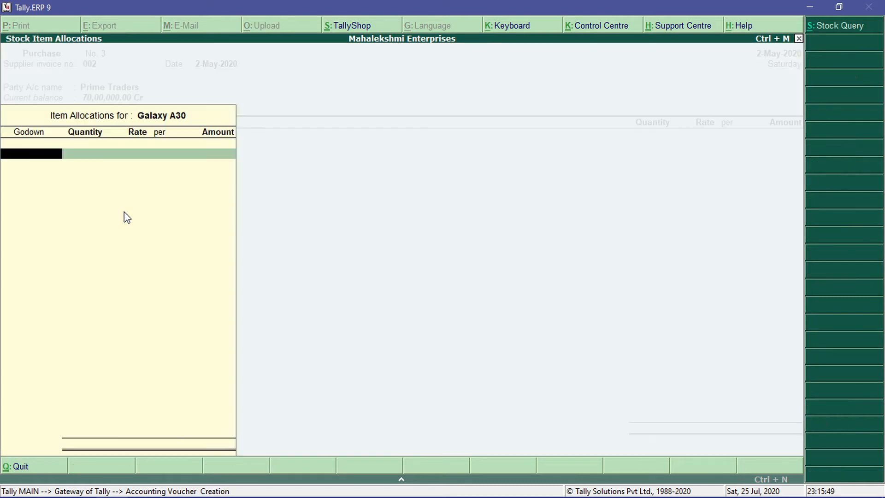
# Allocate 200 nos of Galaxy A30 to Godown1 at a rate of 35,000.00 per nos and end the item list
pyautogui.write('G')
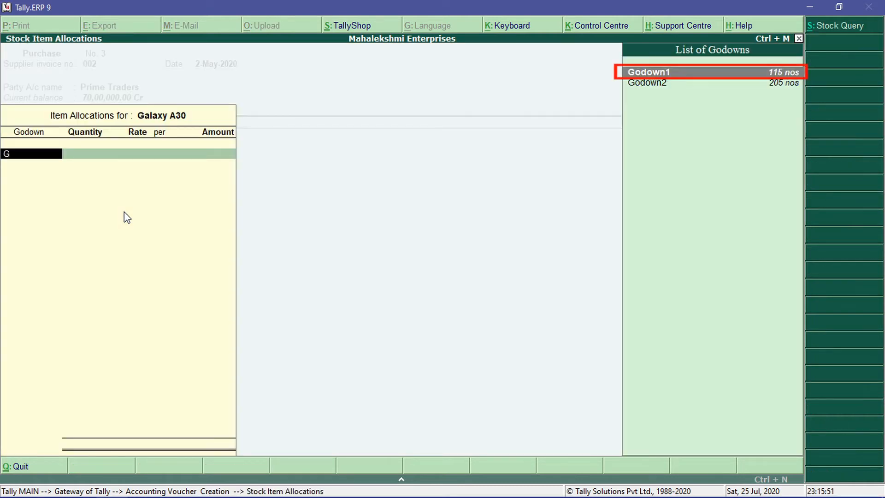
pyautogui.press('Return')
pyautogui.write('200')
pyautogui.press('Return')
pyautogui.press('Return')
pyautogui.press('Return')
pyautogui.press('Return')
pyautogui.press('Return')
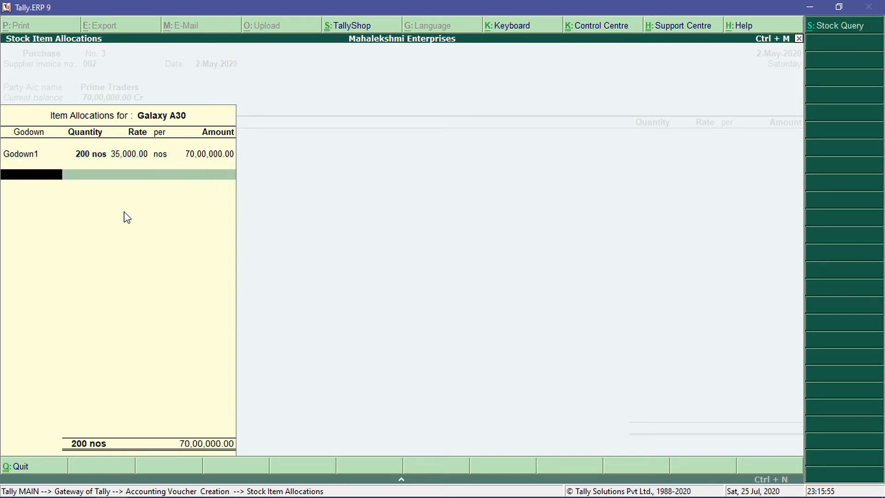
pyautogui.press('Return')
pyautogui.press('Return')
pyautogui.press('Return')
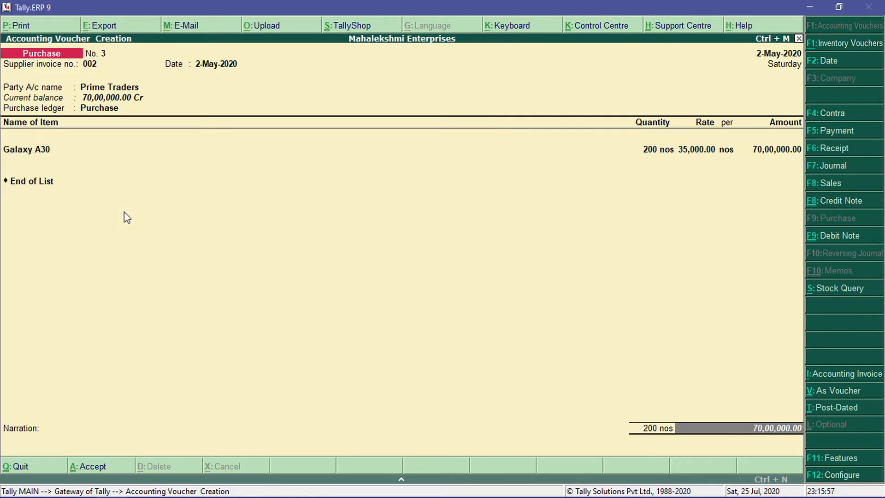
# Record the bill-wise details as New Ref 002 with 30 credit days for 70,00,000.00 Cr, and save the purchase voucher
pyautogui.press('Return')
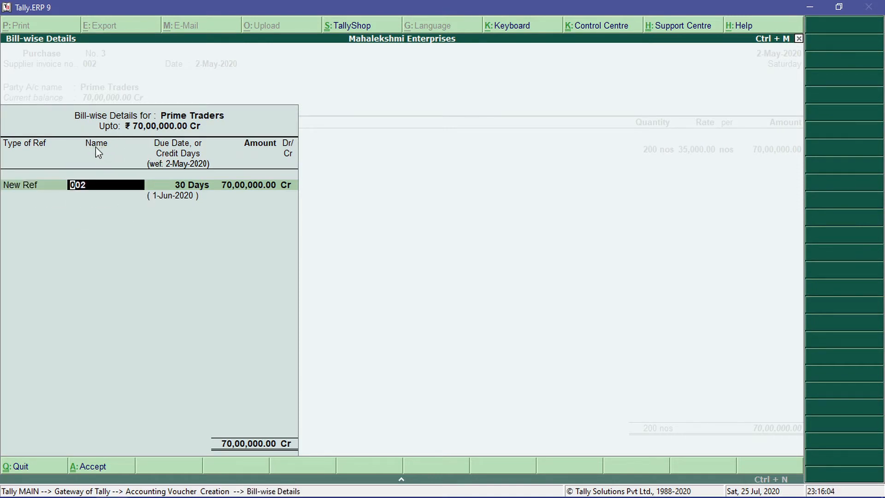
pyautogui.press('Return')
pyautogui.press('Return')
pyautogui.press('Return')
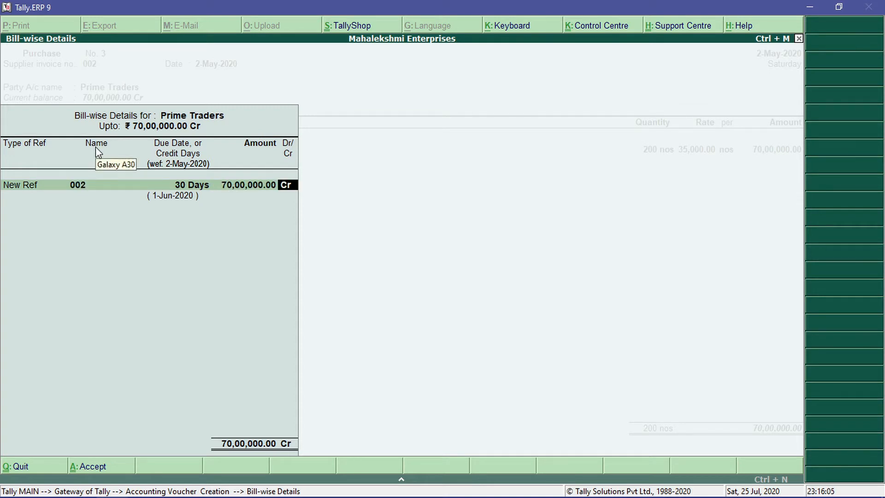
pyautogui.press('Return')
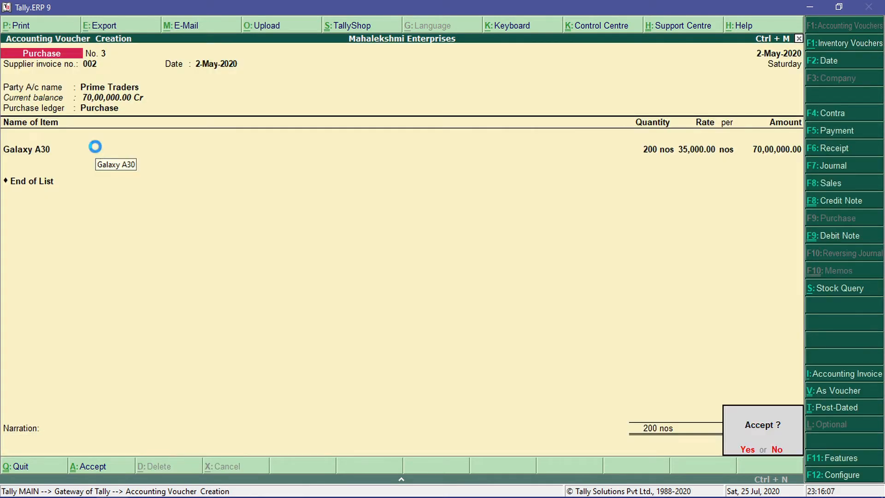
pyautogui.press('Return')
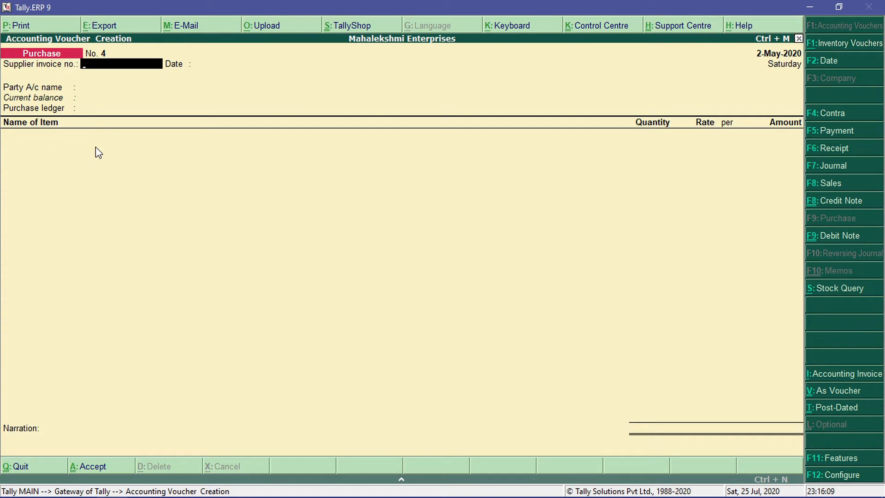
# Quit voucher entry back to the Gateway of Tally and open the Display reports
pyautogui.press('Escape')
pyautogui.press('Return')
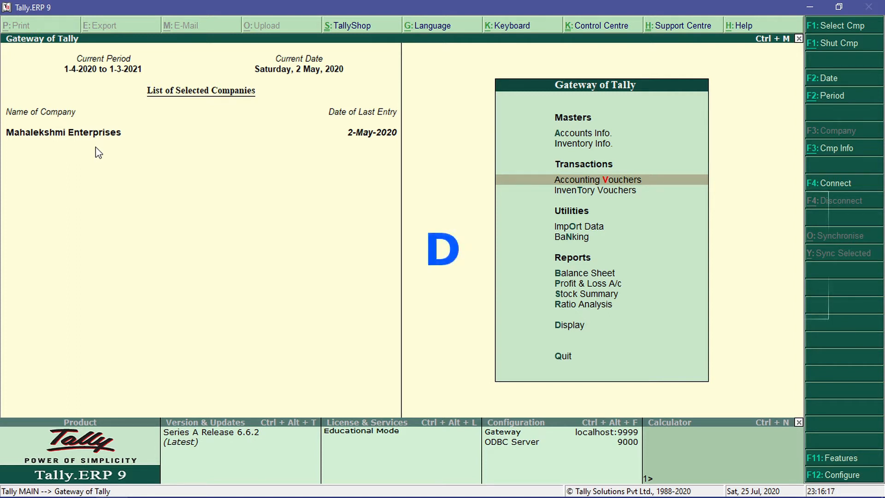
pyautogui.press('Down')
pyautogui.press('Down')
pyautogui.press('Down')
pyautogui.press('Down')
pyautogui.press('Down')
pyautogui.press('Down')
pyautogui.press('Down')
pyautogui.press('Down')
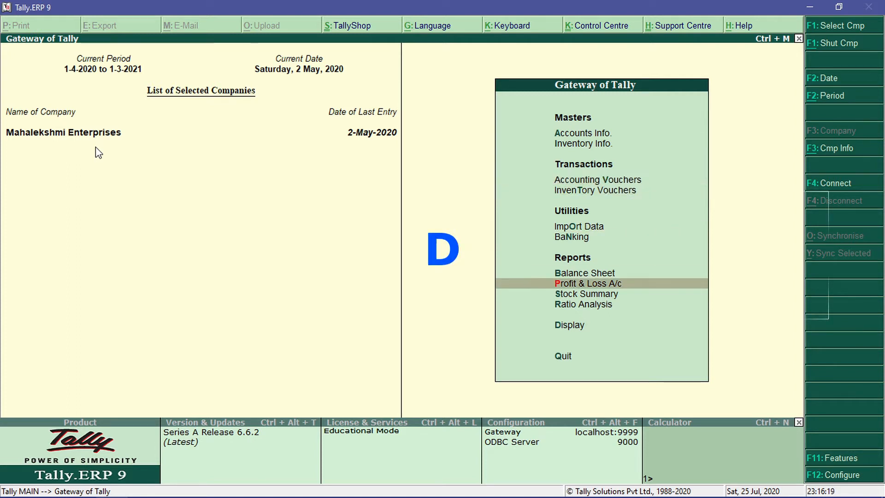
pyautogui.press('Return')
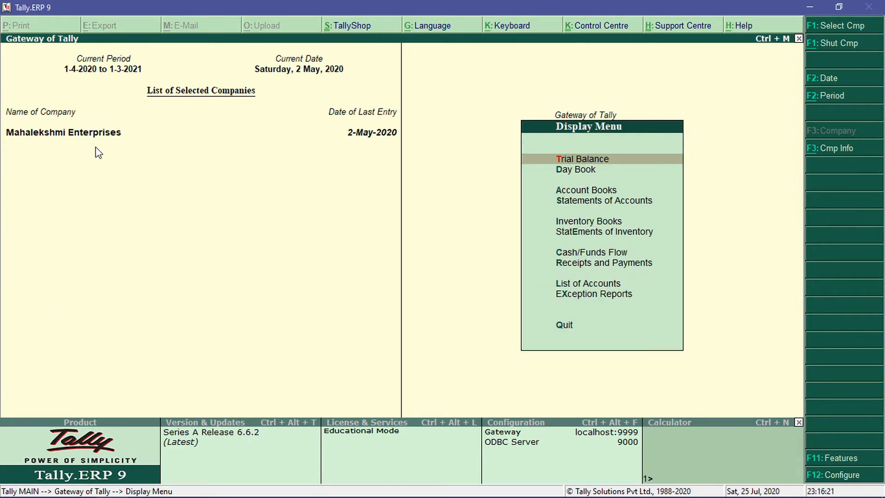
# View the ledger outstandings of Prime Traders under Statements of Accounts, checking its pending bills and due dates, and close the report
pyautogui.press('Down')
pyautogui.press('Down')
pyautogui.press('Down')
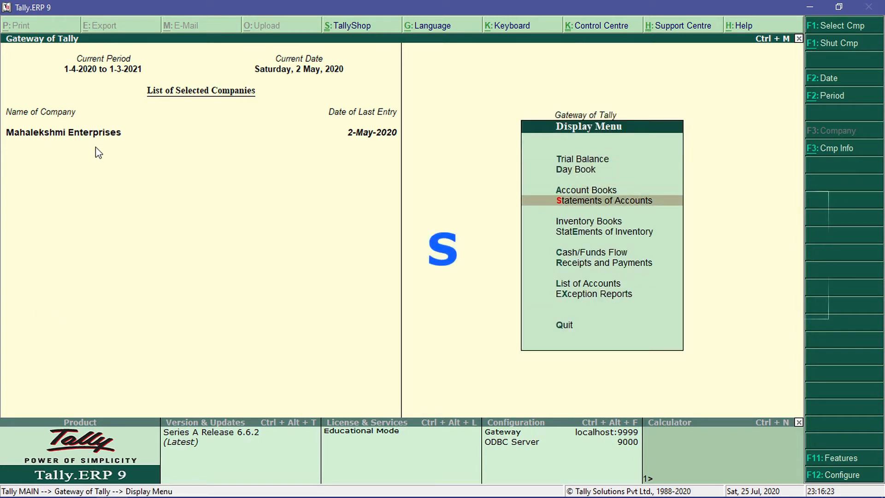
pyautogui.press('Return')
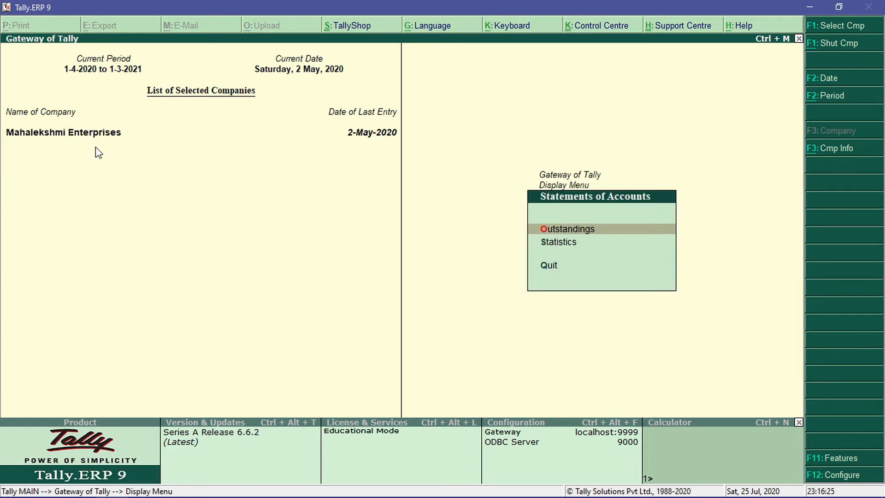
pyautogui.press('o')
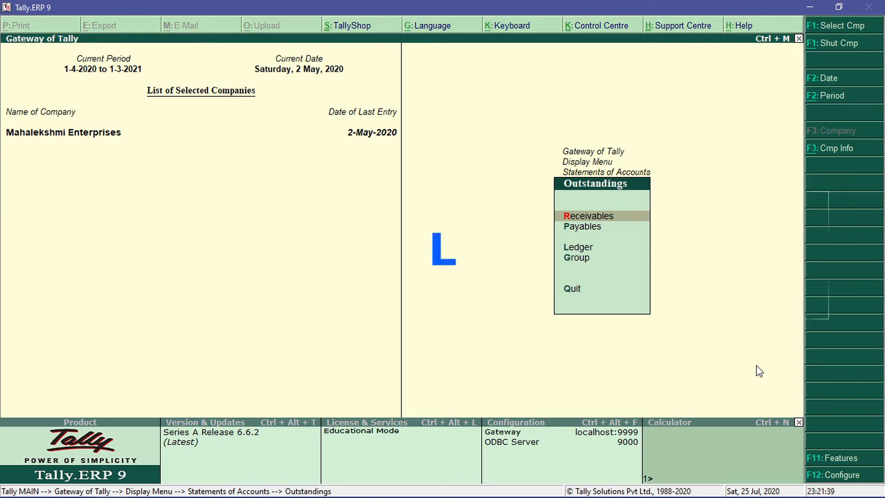
pyautogui.press('Down')
pyautogui.press('Down')
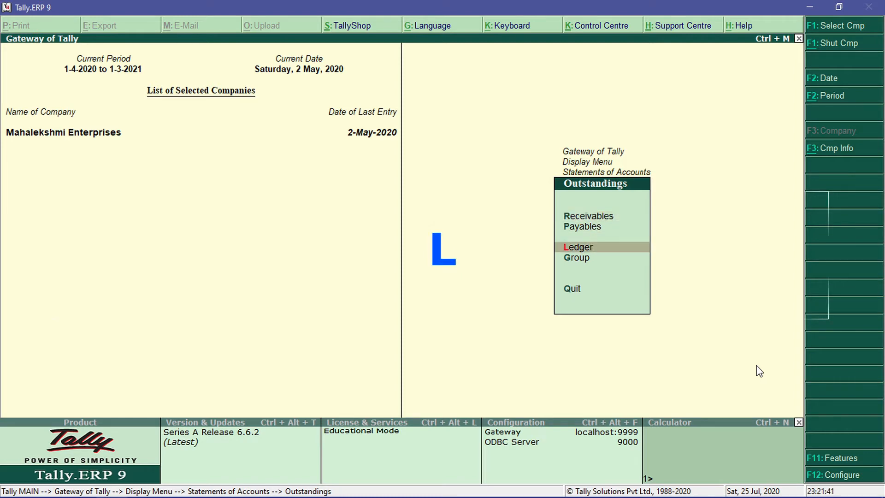
pyautogui.press('Return')
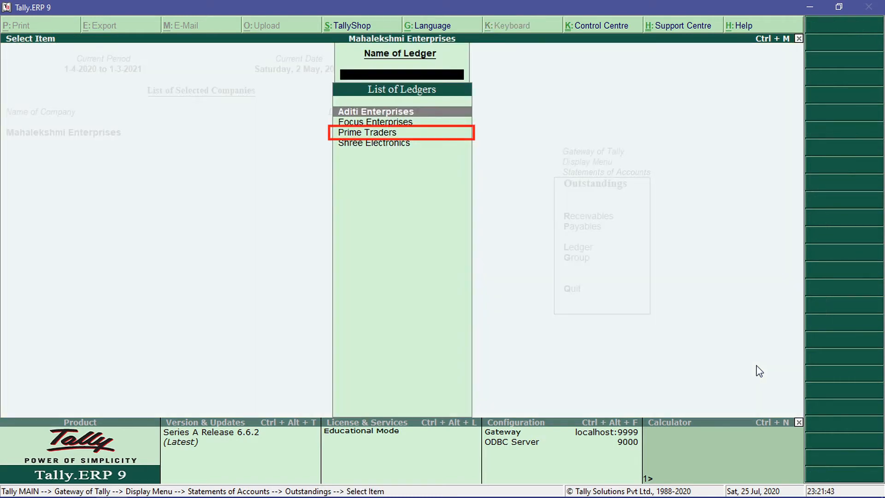
pyautogui.press('Down')
pyautogui.press('Down')
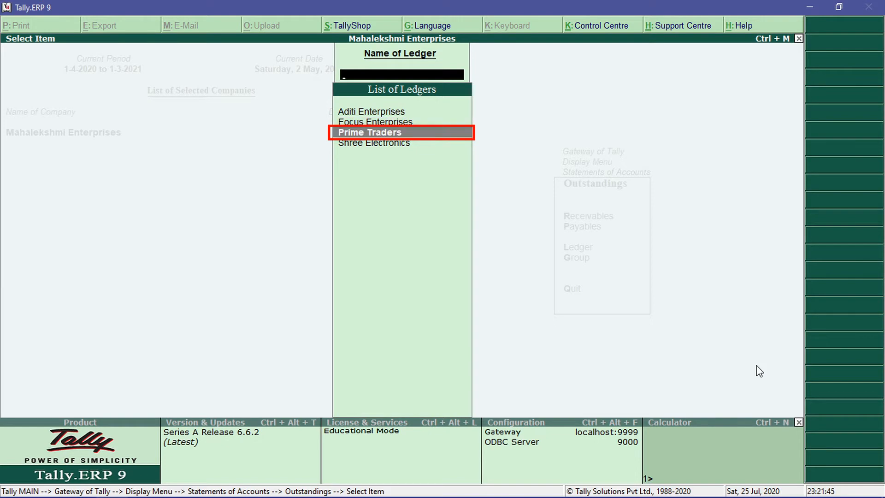
pyautogui.press('Return')
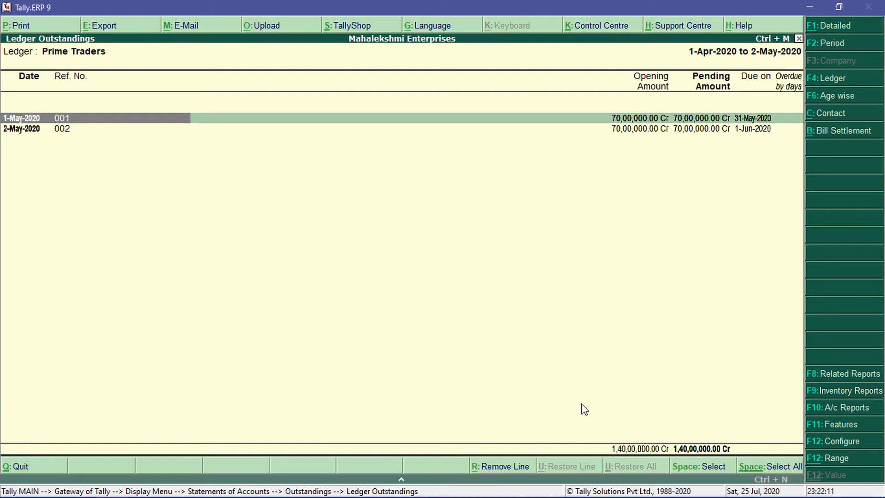
pyautogui.press('Escape')
pyautogui.press('Escape')
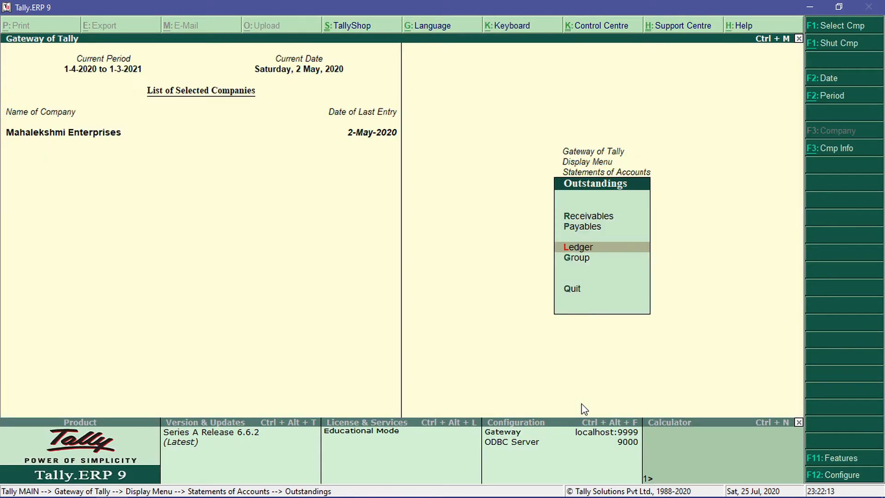
# View the outstanding Payables report to check all pending supplier bills, and return to the Gateway of Tally
pyautogui.press('p')
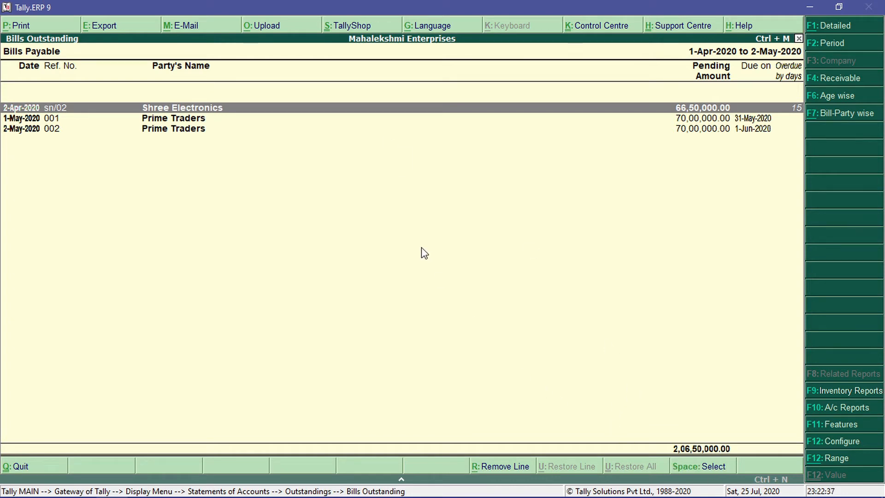
pyautogui.press('Escape')
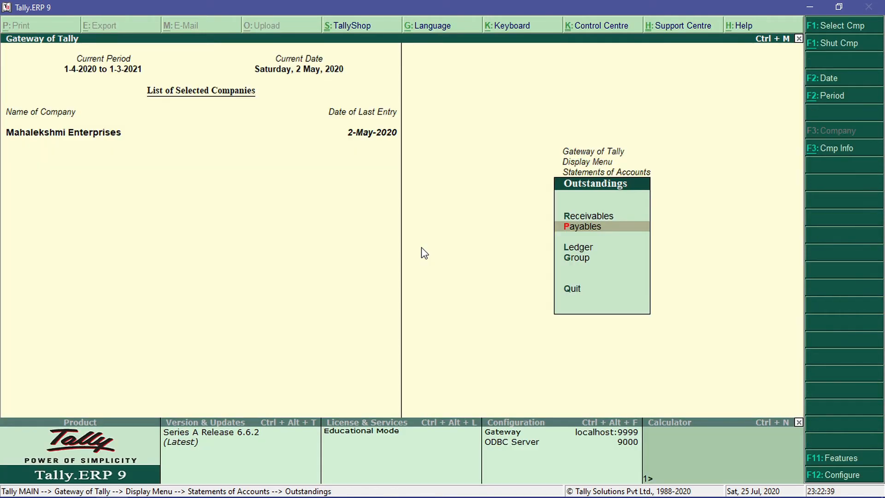
pyautogui.press('Escape')
pyautogui.press('Escape')
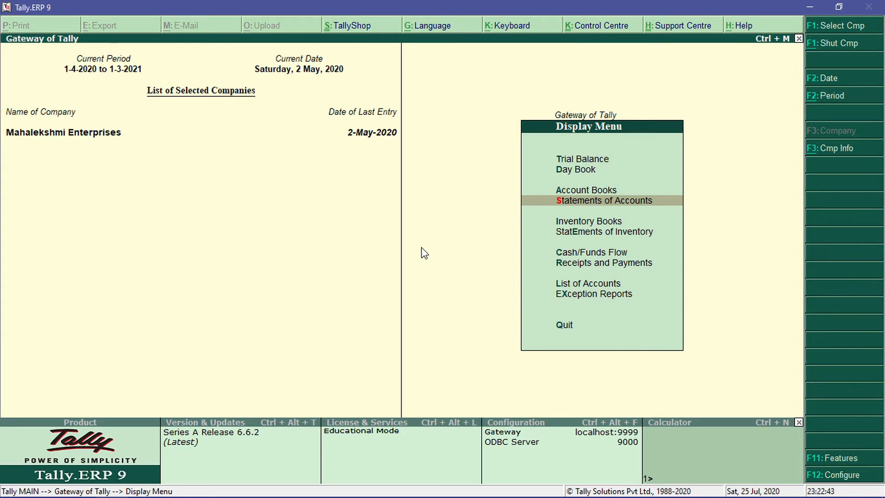
pyautogui.press('Escape')
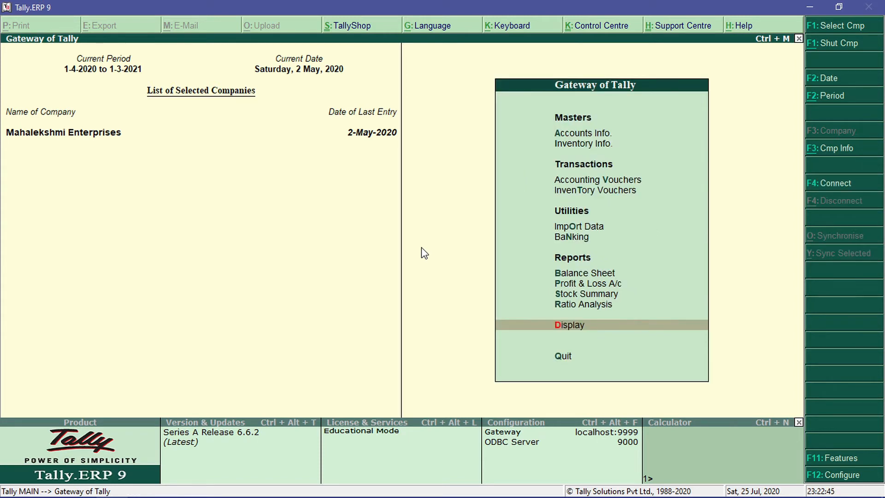
# Open accounting voucher entry and switch to a new Payment voucher
pyautogui.press('Up')
pyautogui.press('Up')
pyautogui.press('Up')
pyautogui.press('Up')
pyautogui.press('Up')
pyautogui.press('Up')
pyautogui.press('Up')
pyautogui.press('Up')
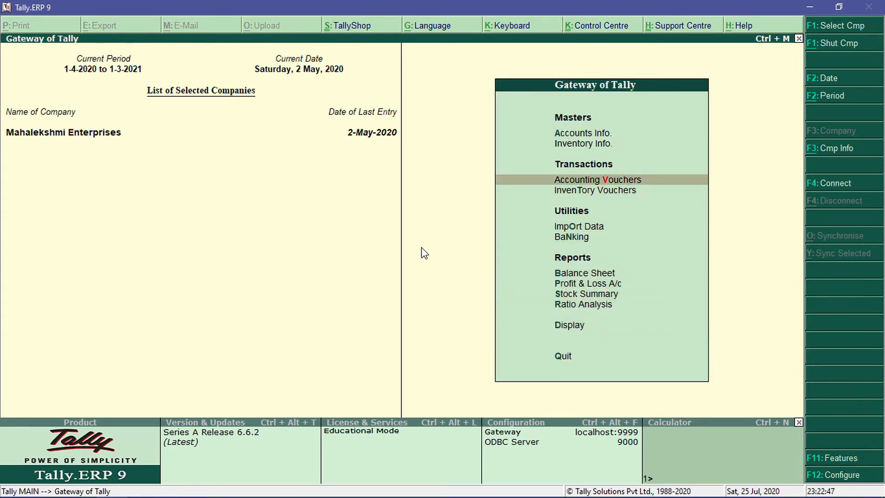
pyautogui.press('Return')
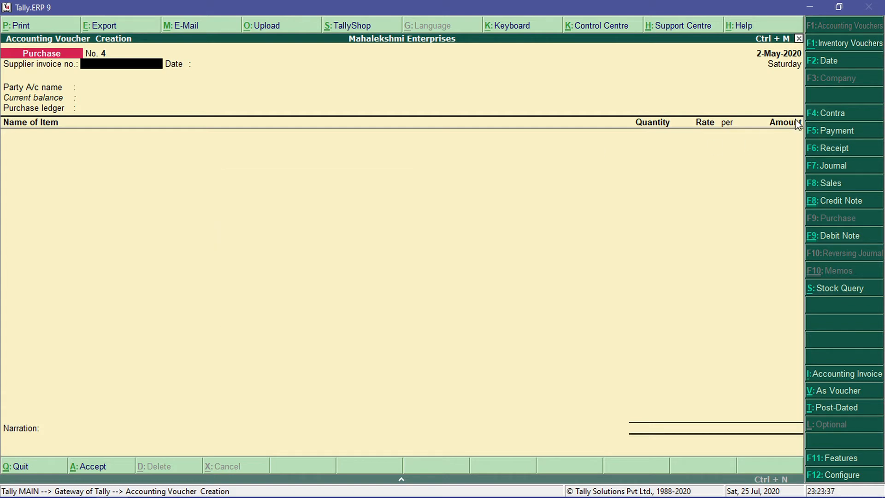
pyautogui.click(833, 131)
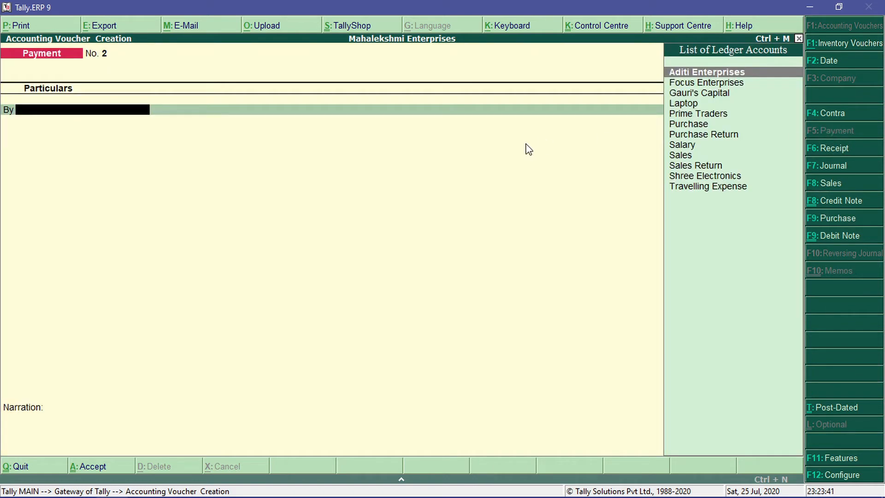
# Date the payment voucher 2-5-2020 and choose Prime Traders as the ledger on the debit line
pyautogui.press('F2')
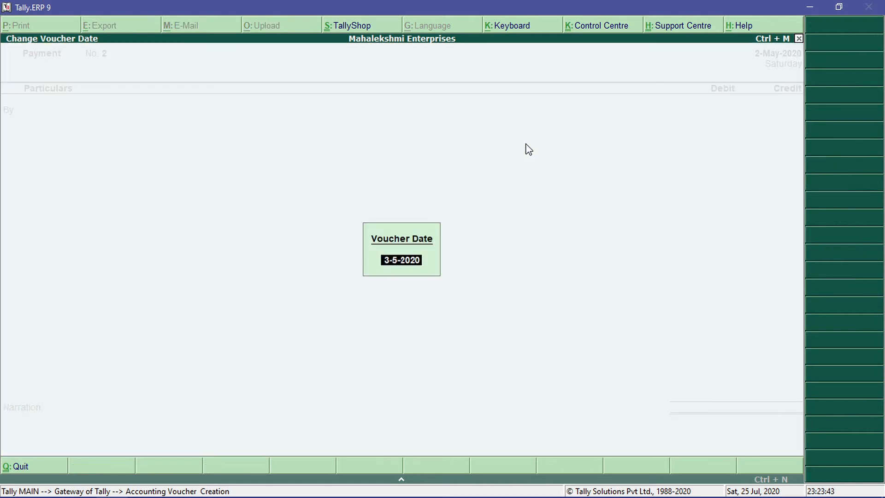
pyautogui.write('2-')
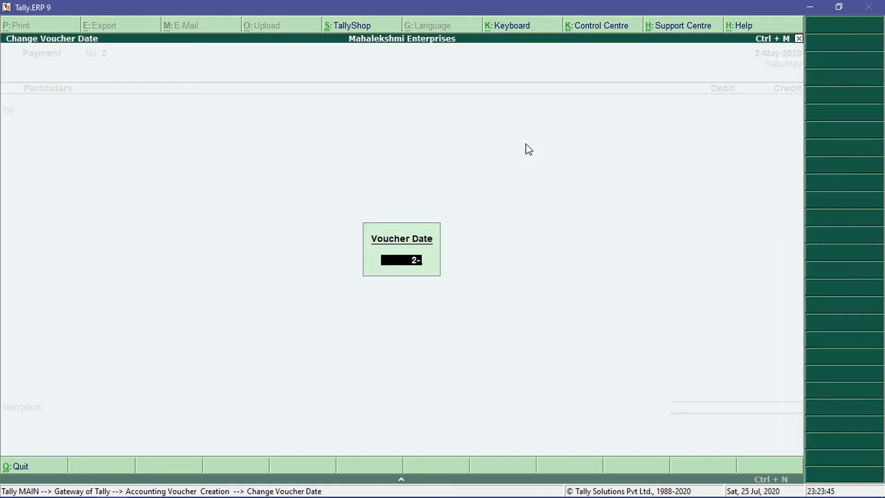
pyautogui.write('5-2020')
pyautogui.press('Return')
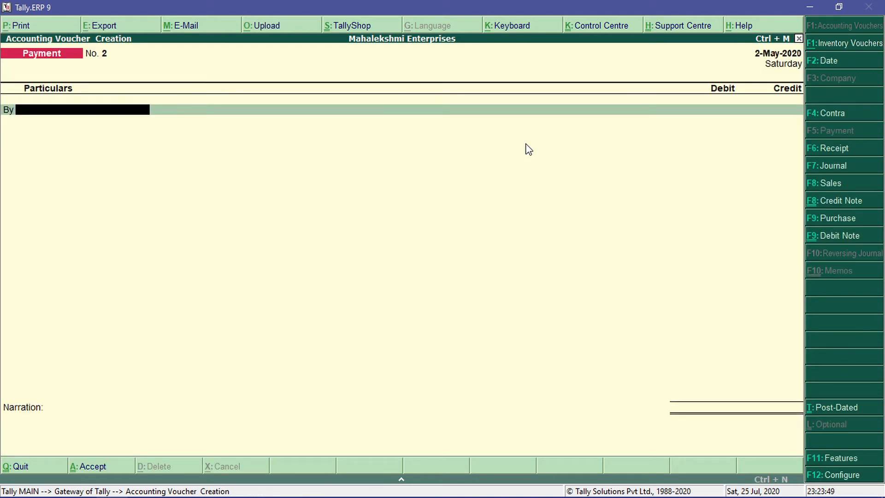
pyautogui.write('P')
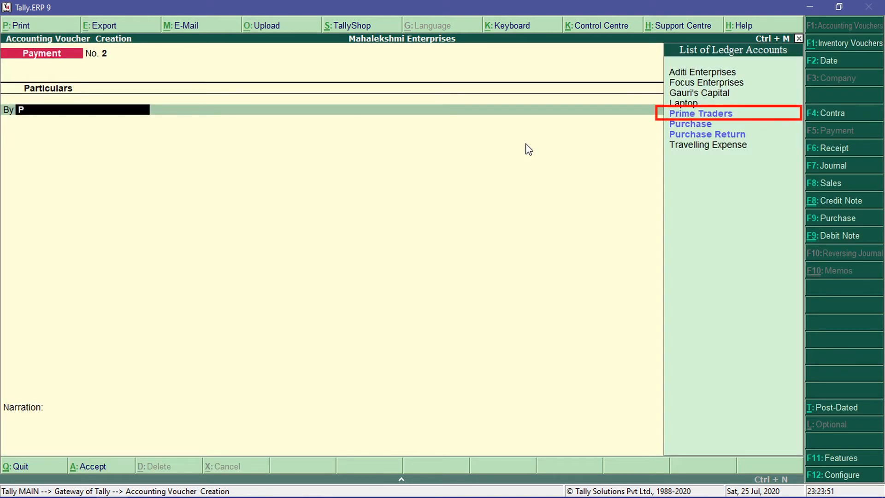
pyautogui.press('Return')
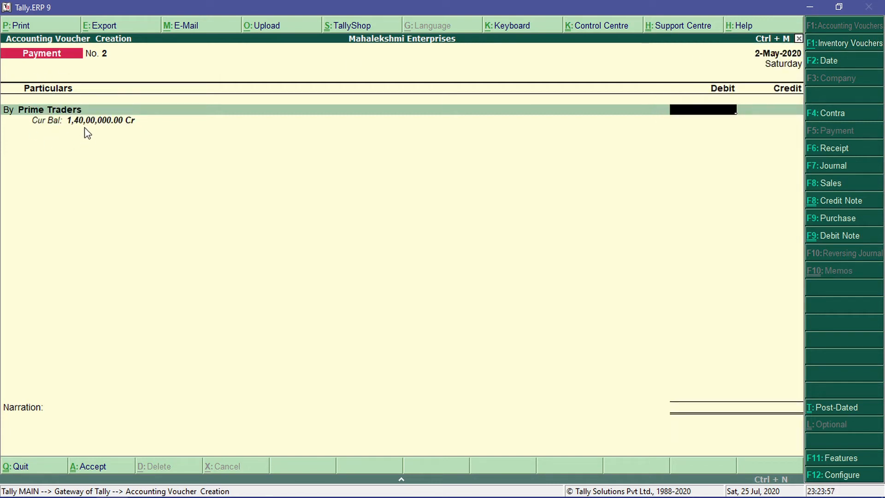
# Debit Prime Traders with 80,00,000 and allocate 70,00,000 of it as Agst Ref to pending bill 001
pyautogui.write('80,000000')
pyautogui.press('Return')
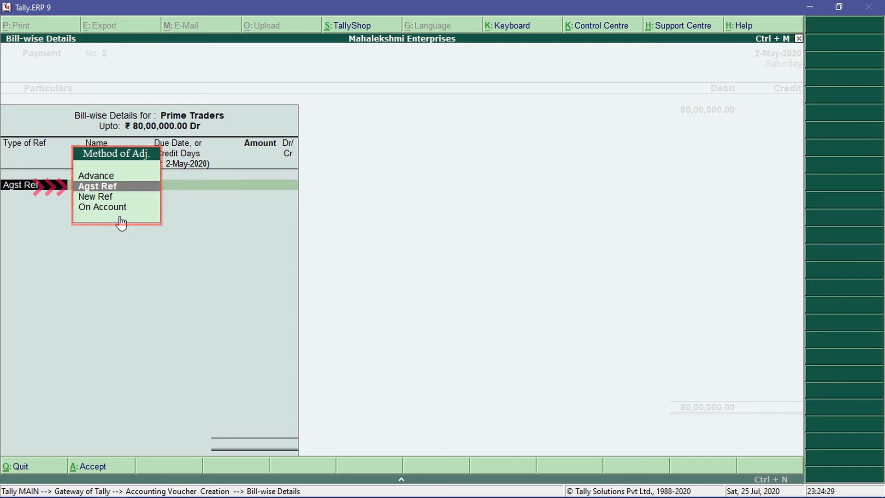
pyautogui.press('Return')
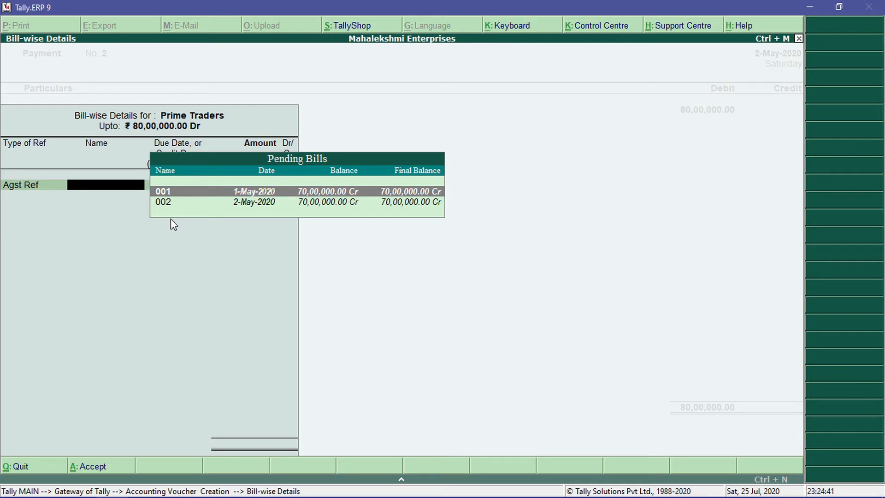
pyautogui.press('Return')
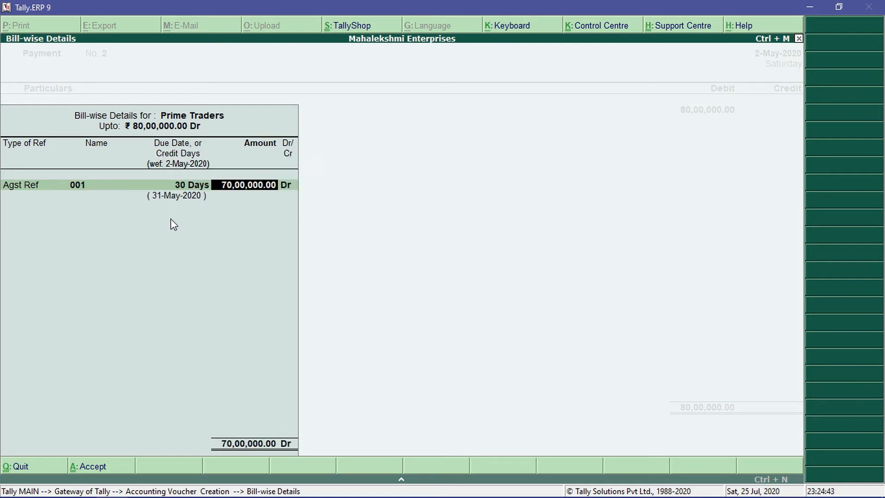
pyautogui.press('Return')
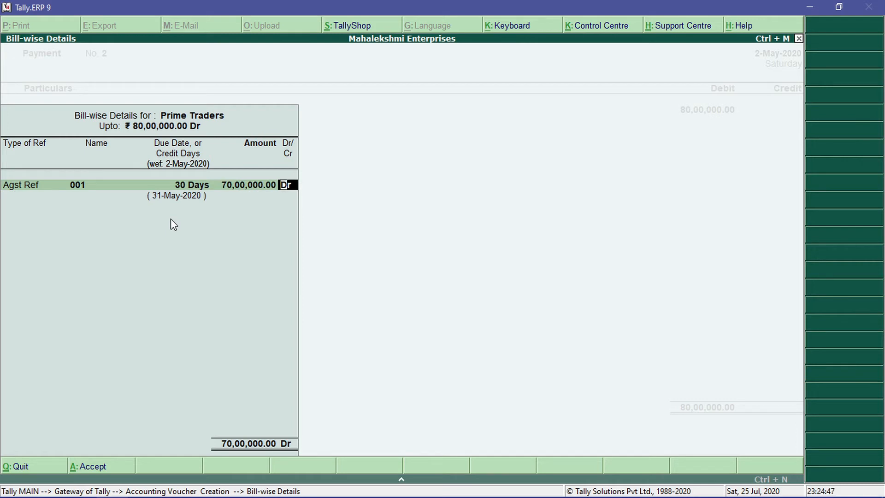
pyautogui.press('Return')
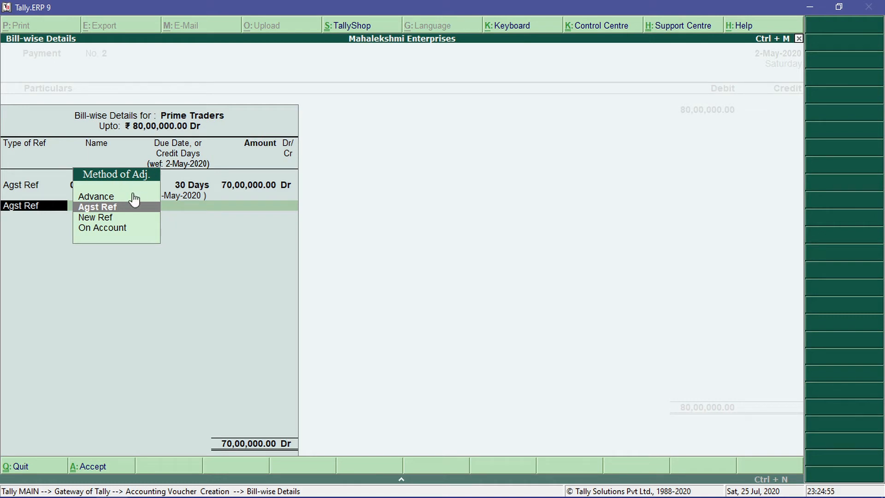
# Allocate the remaining 10,00,000 of the Prime Traders payment as Agst Ref to pending bill 002
pyautogui.press('Return')
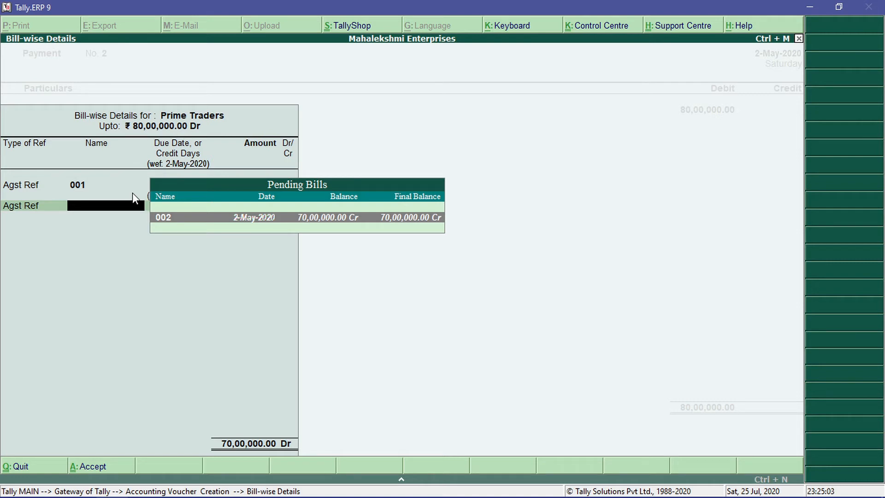
pyautogui.press('Return')
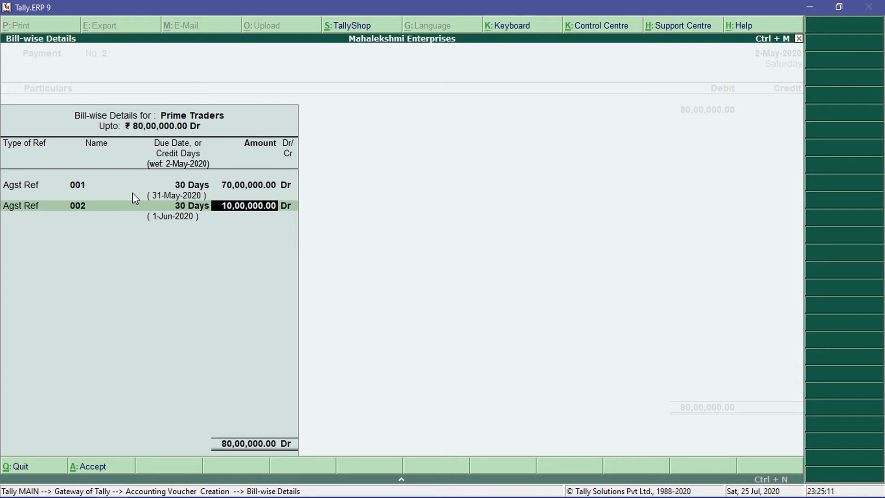
pyautogui.press('Return')
pyautogui.press('Return')
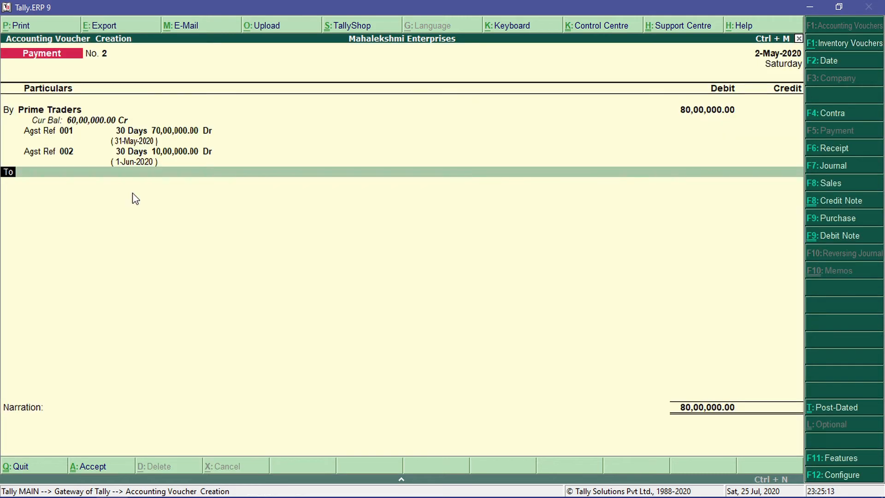
# Credit Cash with 80,00,000, accept the payment voucher without a narration and leave voucher entry
pyautogui.press('Return')
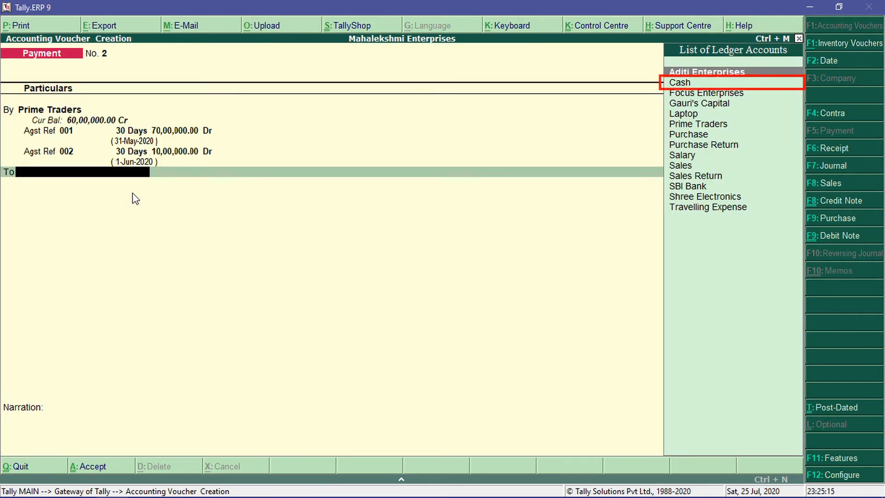
pyautogui.press('Return')
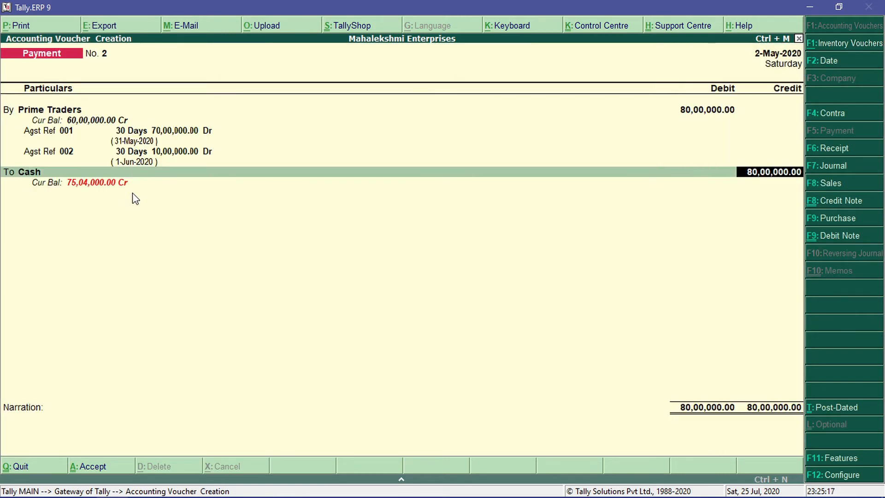
pyautogui.press('Return')
pyautogui.press('Return')
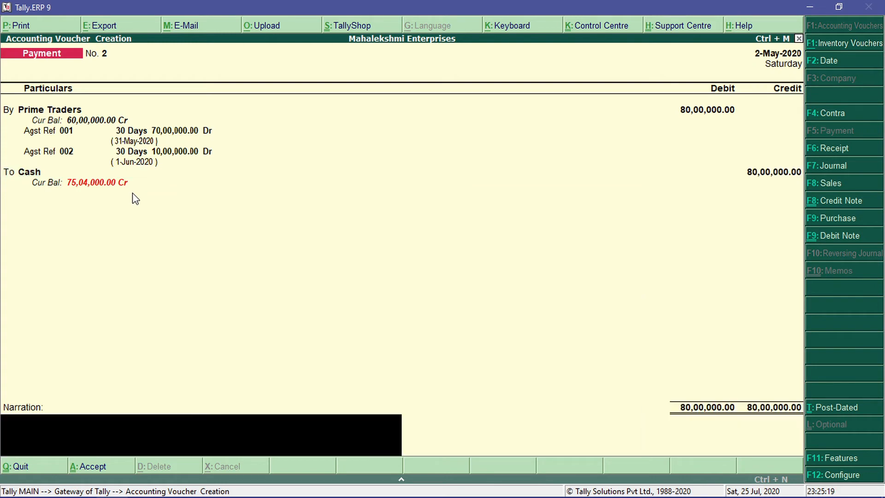
pyautogui.press('Return')
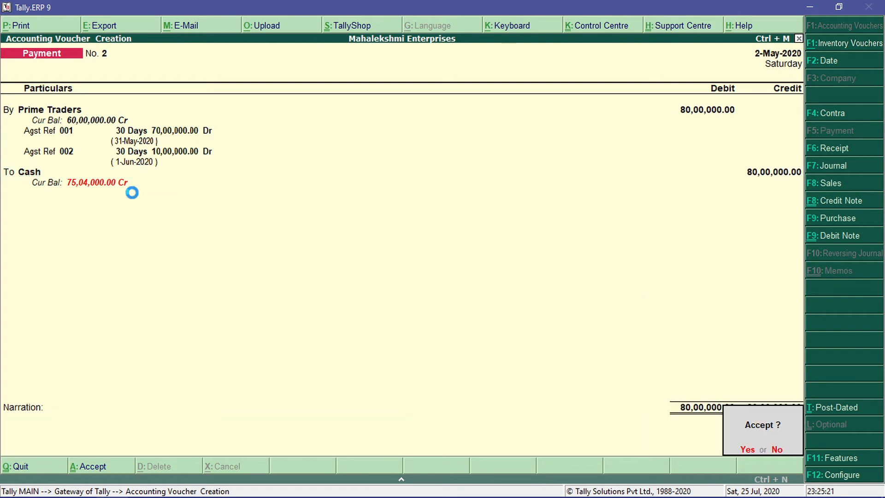
pyautogui.press('Return')
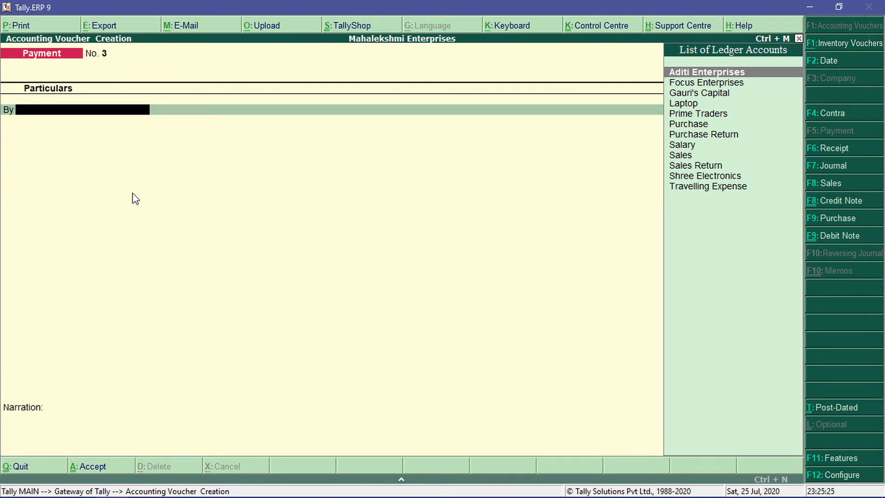
pyautogui.press('Escape')
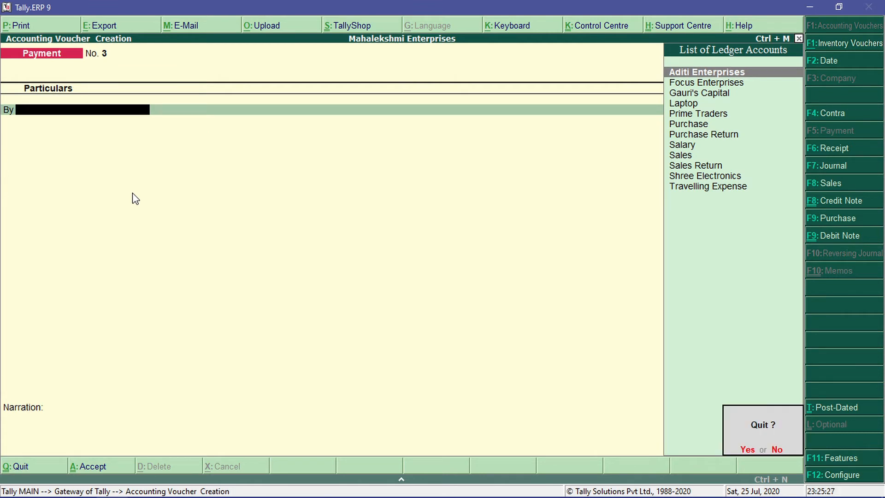
pyautogui.press('Return')
# View the ledger outstandings of Prime Traders to check the bills pending after the payment, and return to the Gateway of Tally
pyautogui.press('Down')
pyautogui.press('Down')
pyautogui.press('Down')
pyautogui.press('Down')
pyautogui.press('Down')
pyautogui.press('Down')
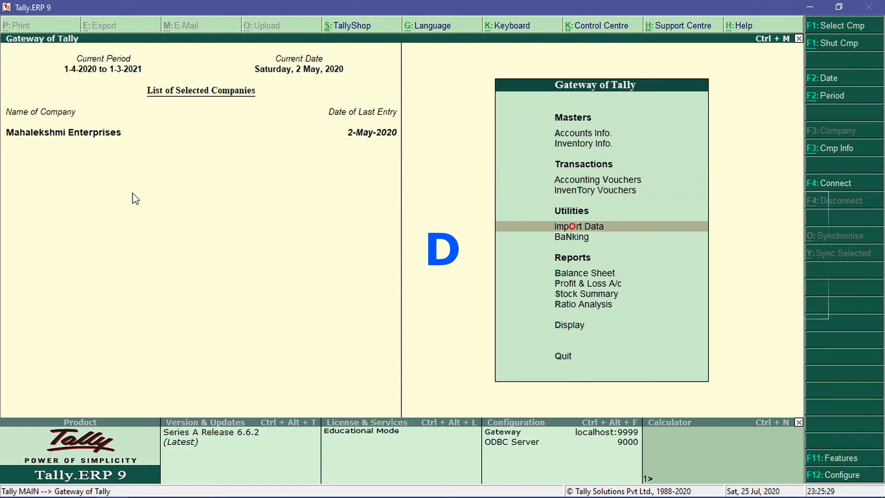
pyautogui.press('Down')
pyautogui.press('Down')
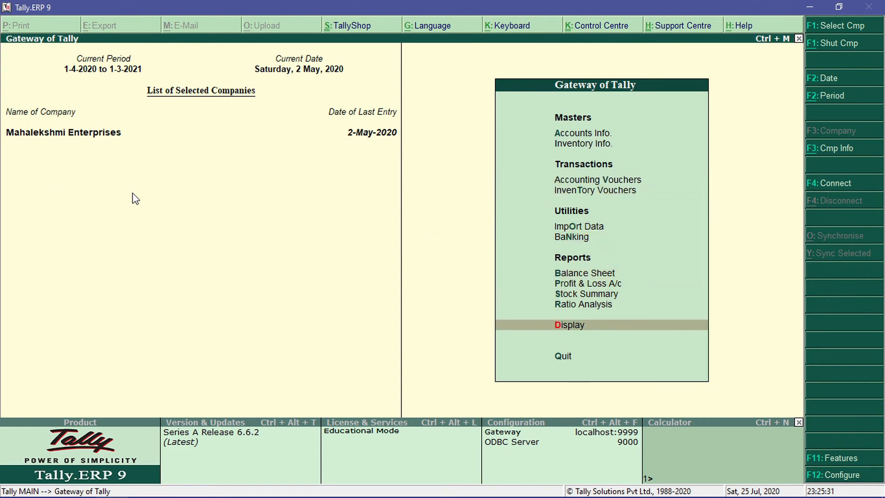
pyautogui.press('Return')
pyautogui.press('Down')
pyautogui.press('s')
pyautogui.press('Return')
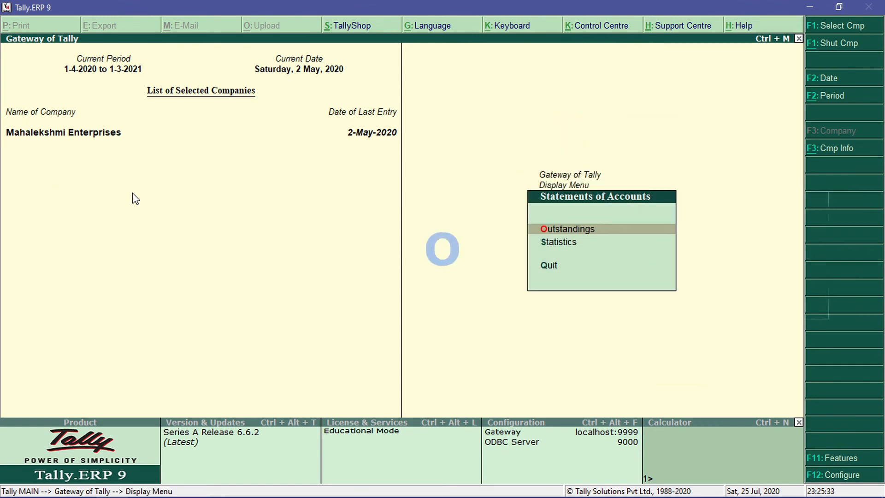
pyautogui.press('Down')
pyautogui.press('o')
pyautogui.press('Return')
pyautogui.press('l')
pyautogui.press('Return')
pyautogui.press('Down')
pyautogui.press('Down')
pyautogui.press('Return')
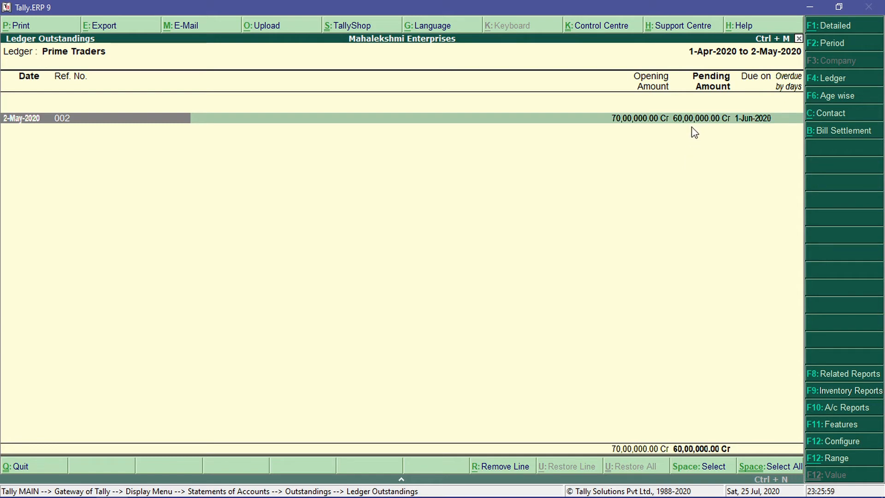
pyautogui.press('Escape')
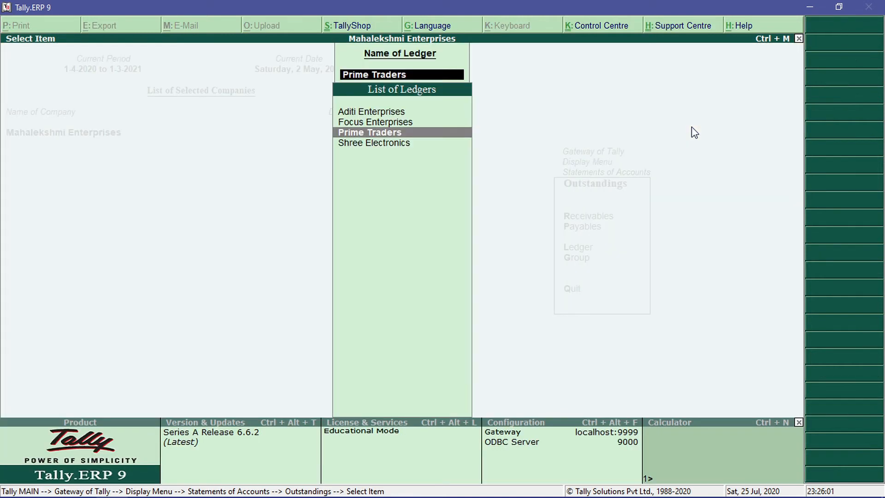
pyautogui.press('Escape')
pyautogui.press('Escape')
pyautogui.press('Escape')
pyautogui.press('Escape')
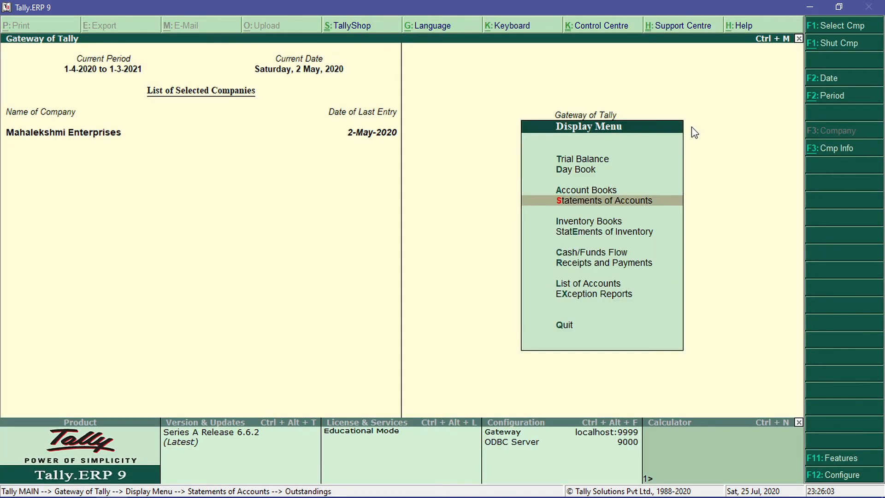
pyautogui.press('Escape')
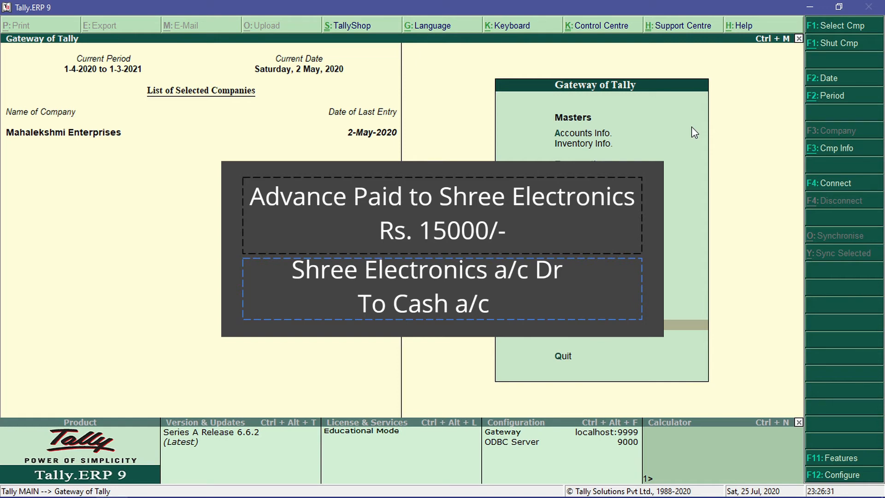
# Open accounting voucher entry for a new Payment voucher and set its date to 2-5-2020
pyautogui.press('Up')
pyautogui.press('Up')
pyautogui.press('Up')
pyautogui.press('Up')
pyautogui.press('Up')
pyautogui.press('Up')
pyautogui.press('Up')
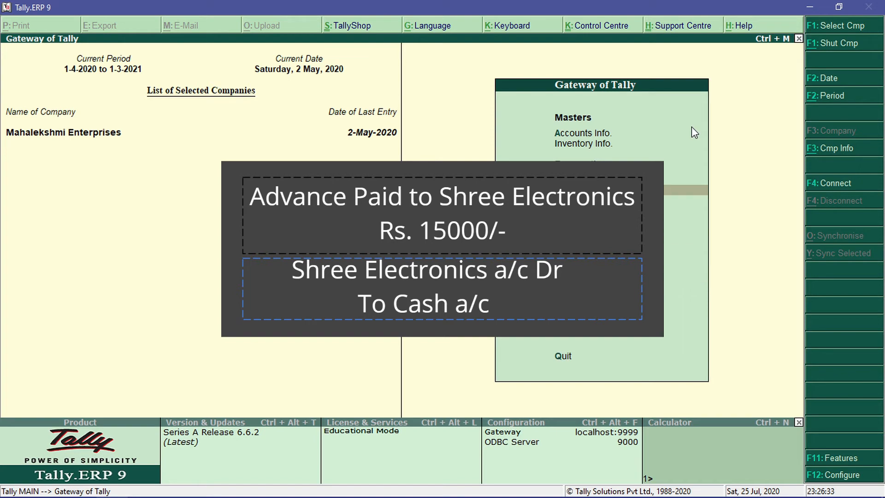
pyautogui.press('Up')
pyautogui.press('Return')
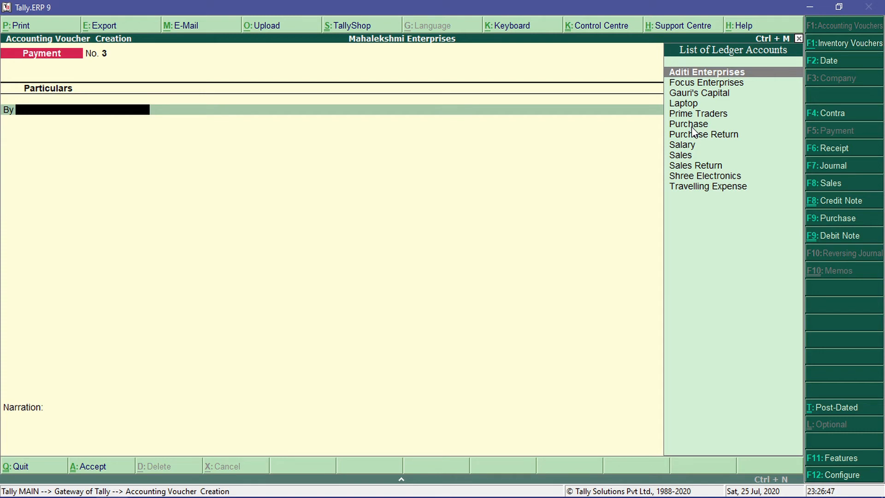
pyautogui.press('F2')
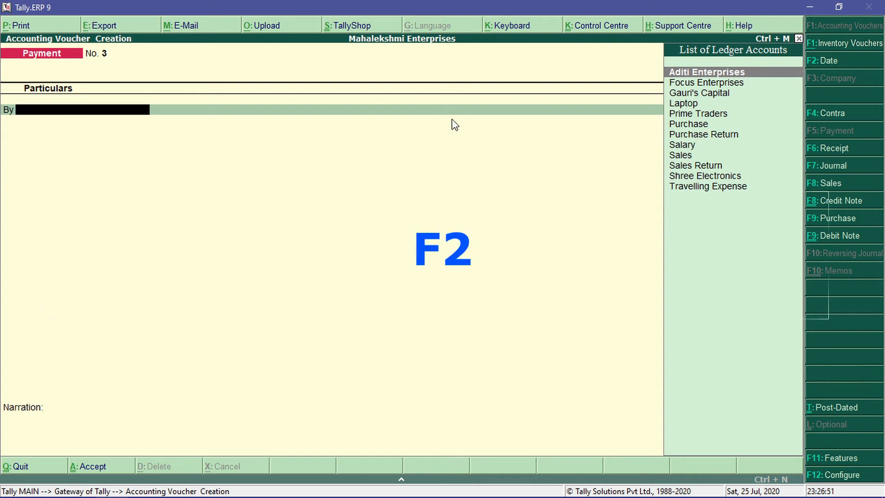
pyautogui.press('F2')
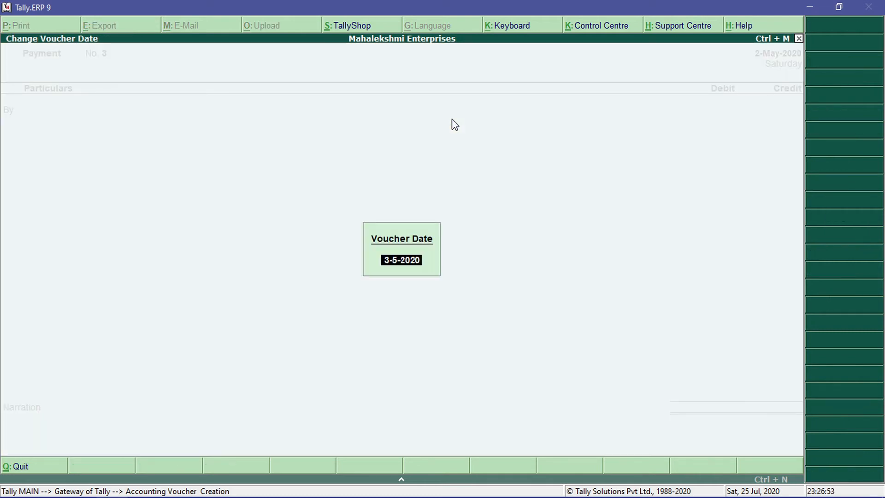
pyautogui.write('2-5-')
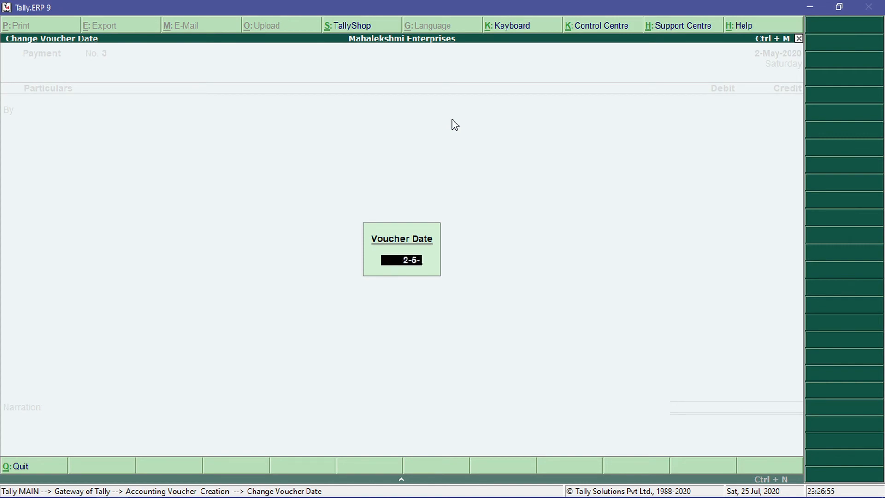
pyautogui.write('2020')
pyautogui.press('Return')
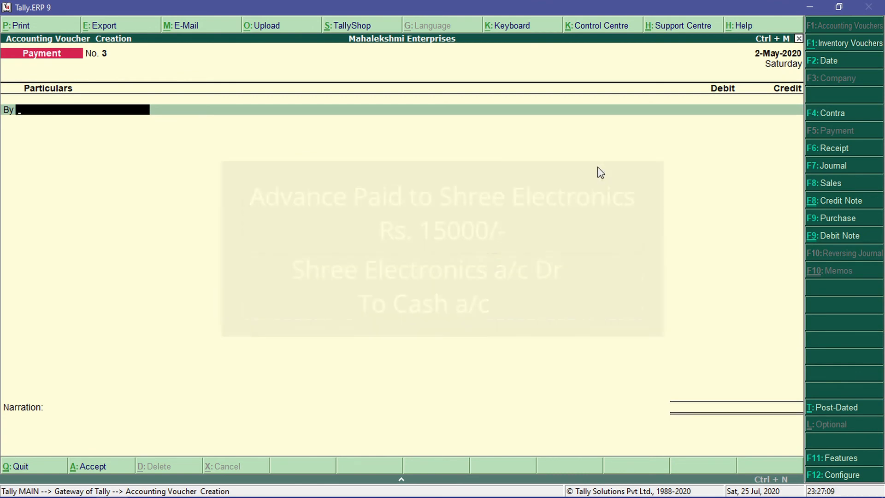
# Choose Shree Electronics as the debit ledger and enter 15,000 as the debit amount
pyautogui.write('S')
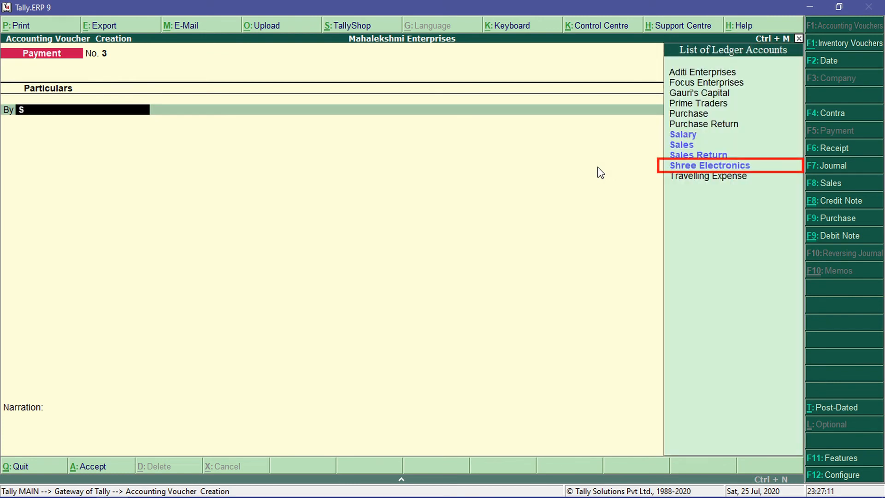
pyautogui.press('Down')
pyautogui.press('Down')
pyautogui.press('Down')
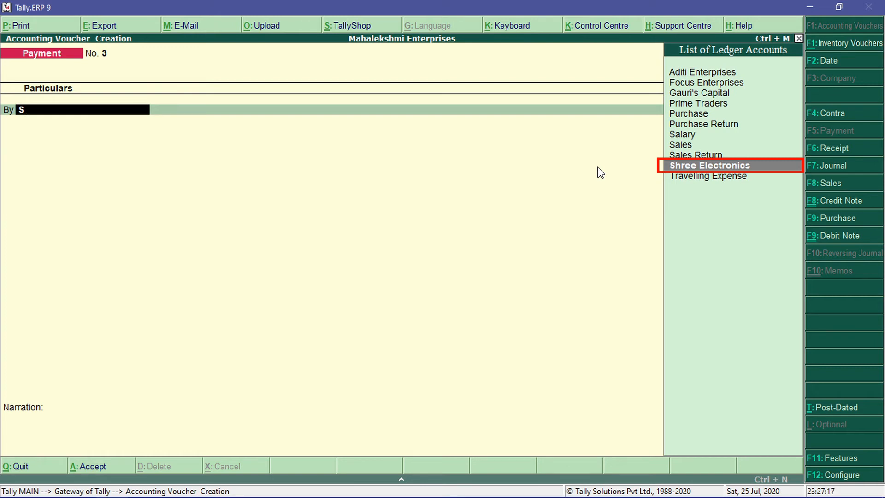
pyautogui.press('Return')
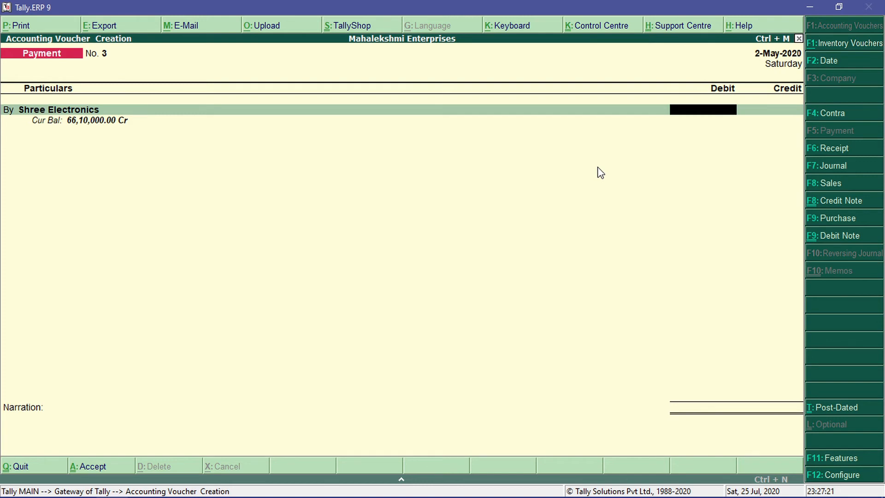
pyautogui.write('15000')
pyautogui.press('Return')
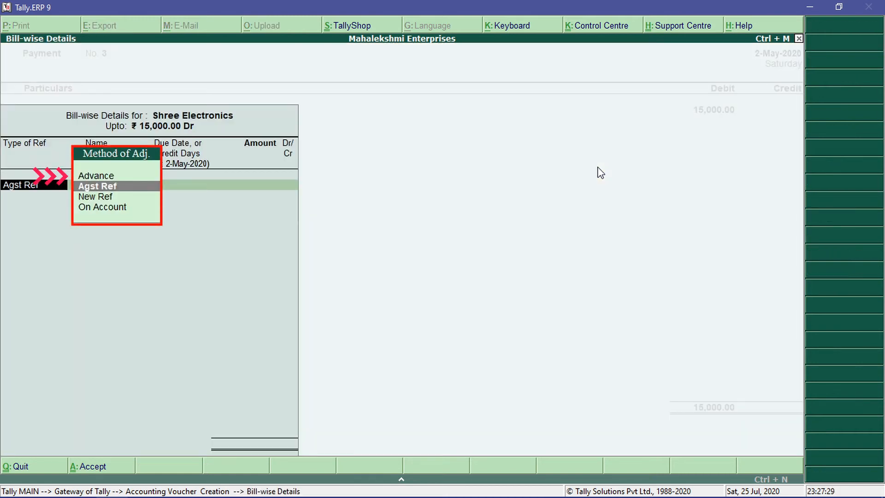
# Allocate the 15,000 paid to Shree Electronics as an Advance with reference 3 and 15 credit days
pyautogui.press('Up')
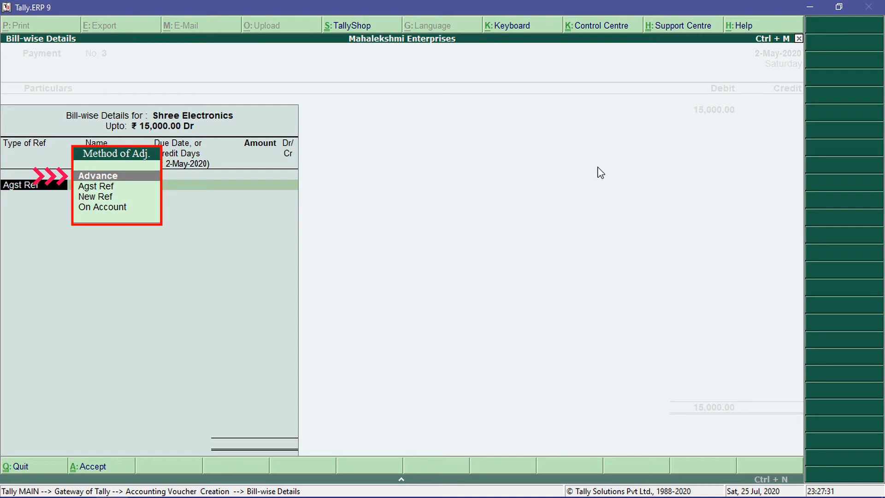
pyautogui.press('Return')
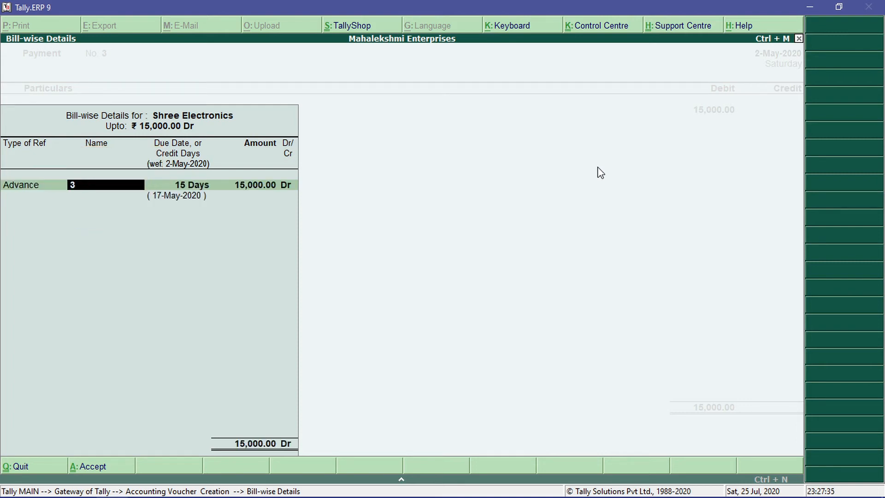
pyautogui.press('Return')
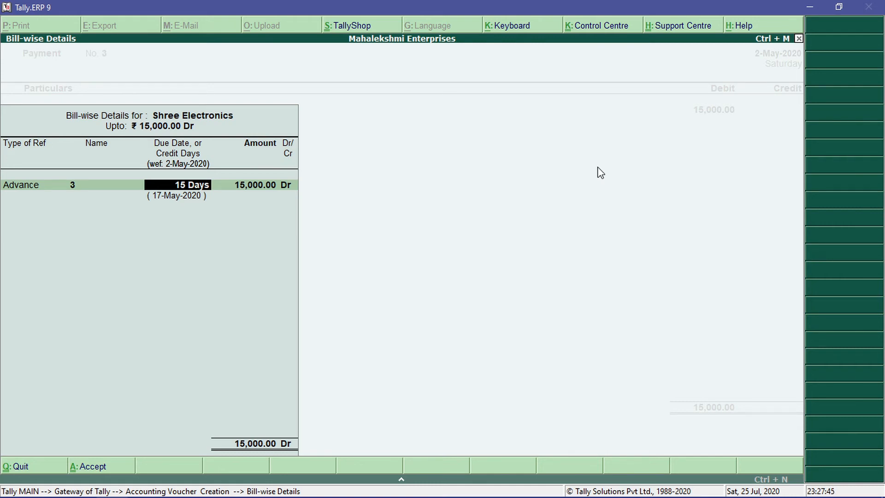
pyautogui.press('Delete')
pyautogui.press('Delete')
pyautogui.press('Delete')
pyautogui.press('Delete')
pyautogui.press('Delete')
pyautogui.press('Delete')
pyautogui.press('Delete')
pyautogui.press('Return')
pyautogui.press('Return')
pyautogui.press('Return')
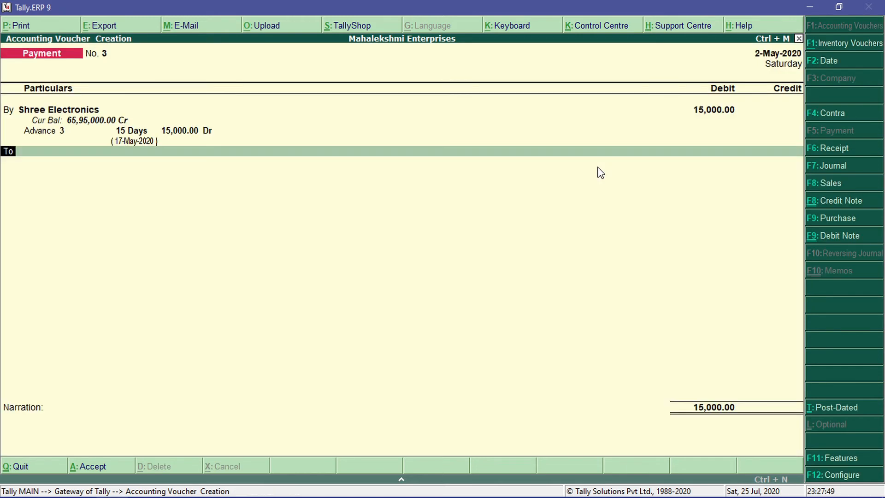
# Credit Cash with 15,000 in the Payment voucher, accept the voucher and return to the Gateway of Tally
pyautogui.press('Down')
pyautogui.press('Down')
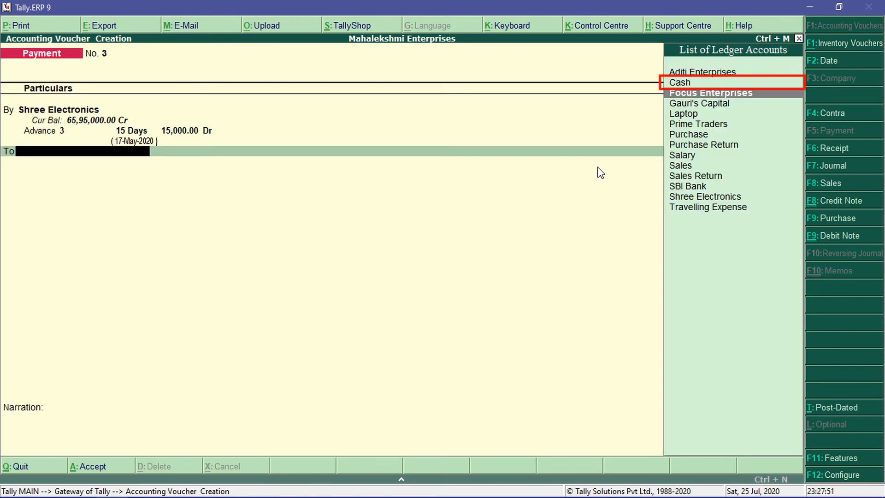
pyautogui.press('Up')
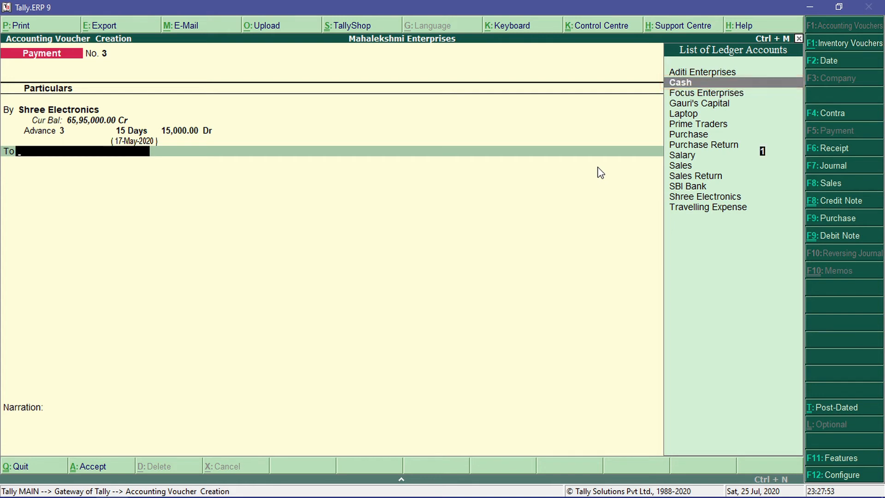
pyautogui.press('Return')
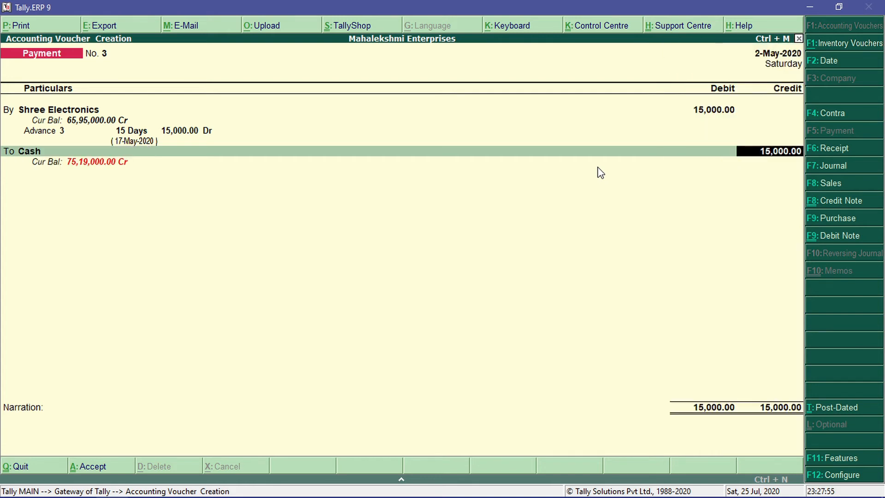
pyautogui.hotkey('ctrl', 'a')
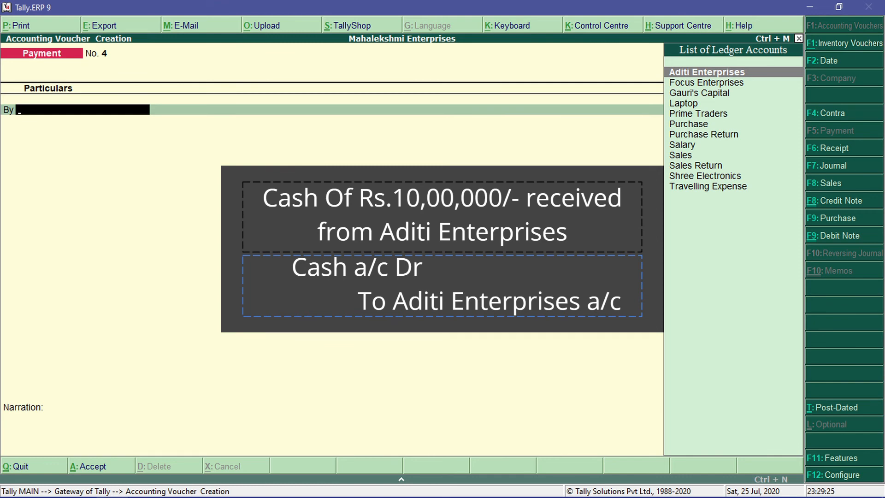
pyautogui.press('Escape')
pyautogui.press('Return')
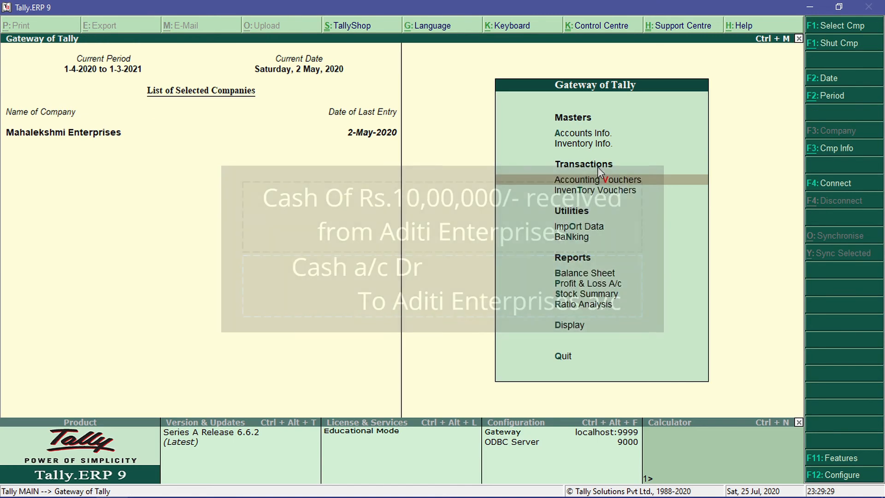
# Open the Statements of Accounts reports from the display reports
pyautogui.press('Down')
pyautogui.press('Down')
pyautogui.press('Down')
pyautogui.press('Down')
pyautogui.press('Down')
pyautogui.press('Down')
pyautogui.press('d')
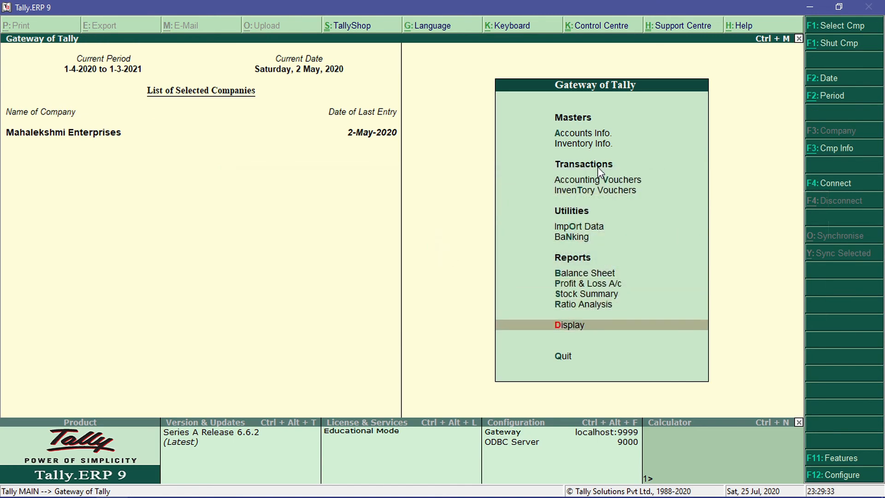
pyautogui.press('s')
pyautogui.press('Down')
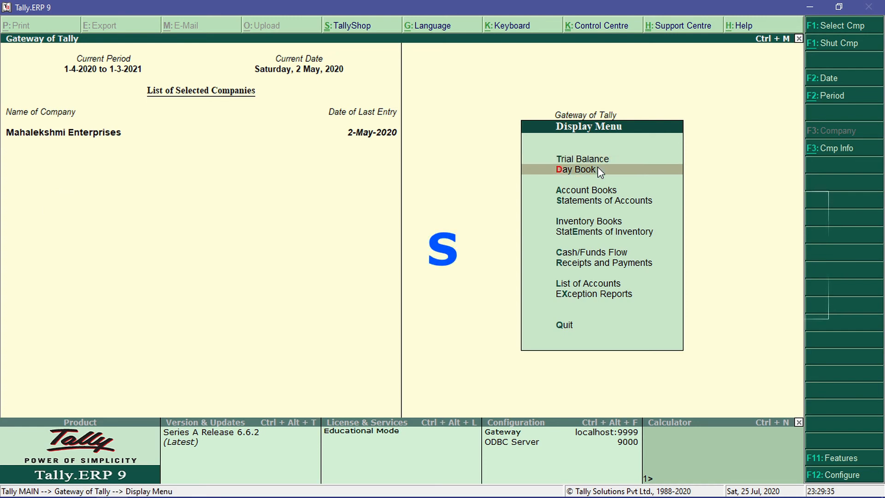
pyautogui.press('Down')
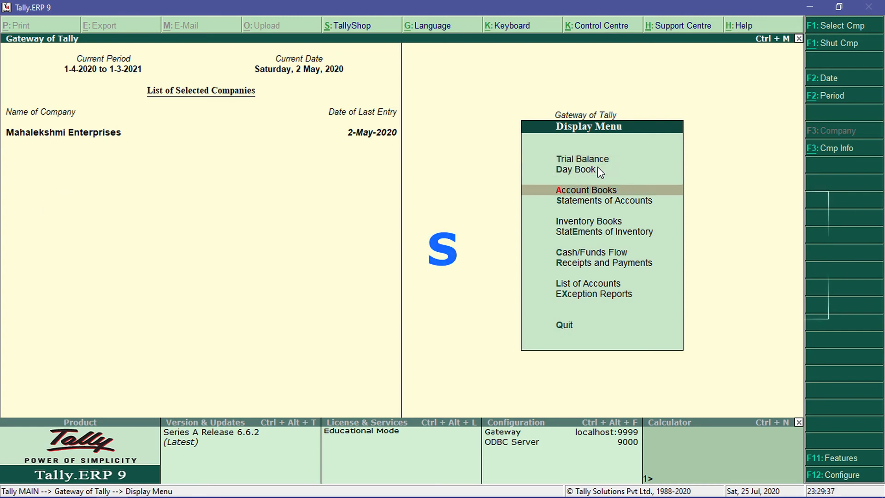
pyautogui.press('Down')
pyautogui.press('Return')
# View the ledger outstandings of Aditi Enterprises to check its pending bills, and return to the Gateway of Tally
pyautogui.press('o')
pyautogui.press('Down')
pyautogui.press('Up')
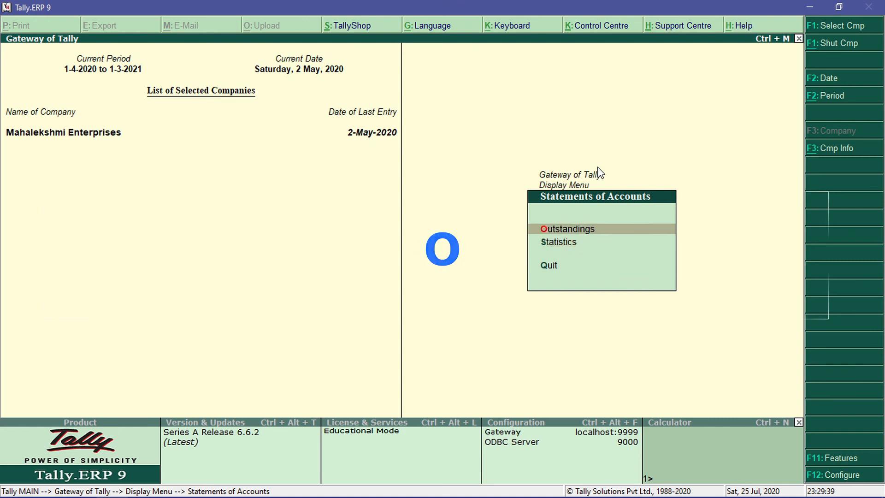
pyautogui.press('Return')
pyautogui.press('l')
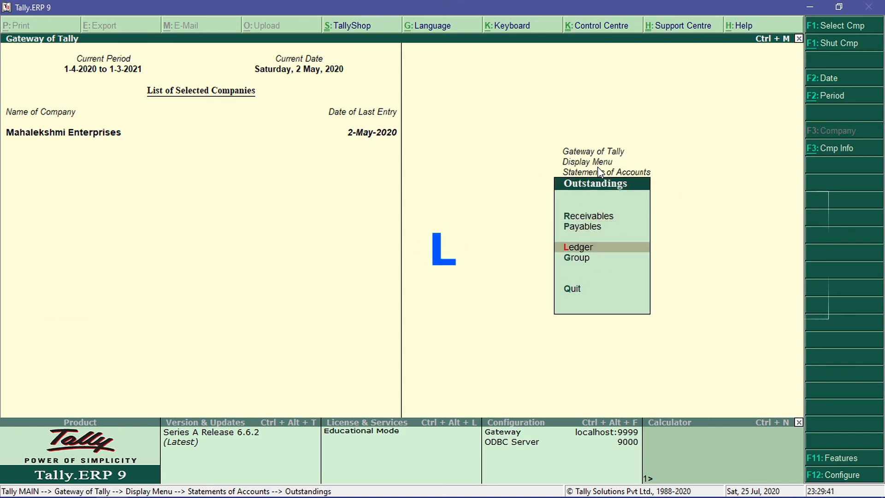
pyautogui.press('Return')
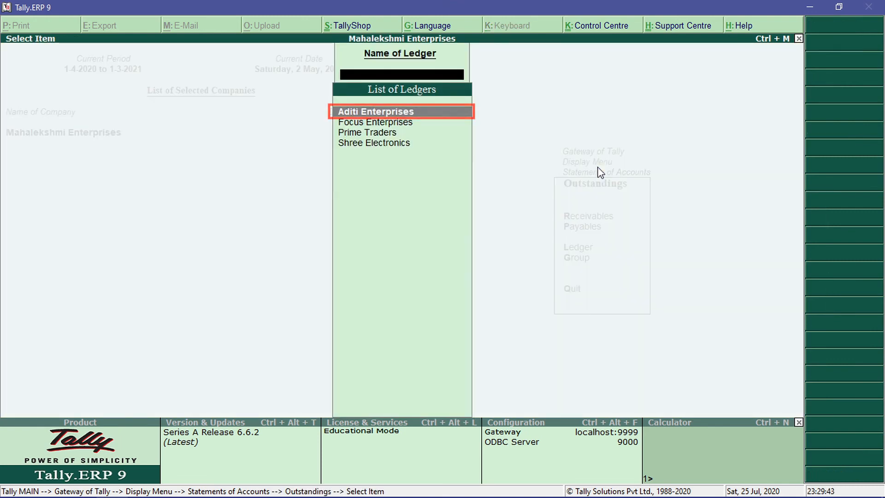
pyautogui.press('Return')
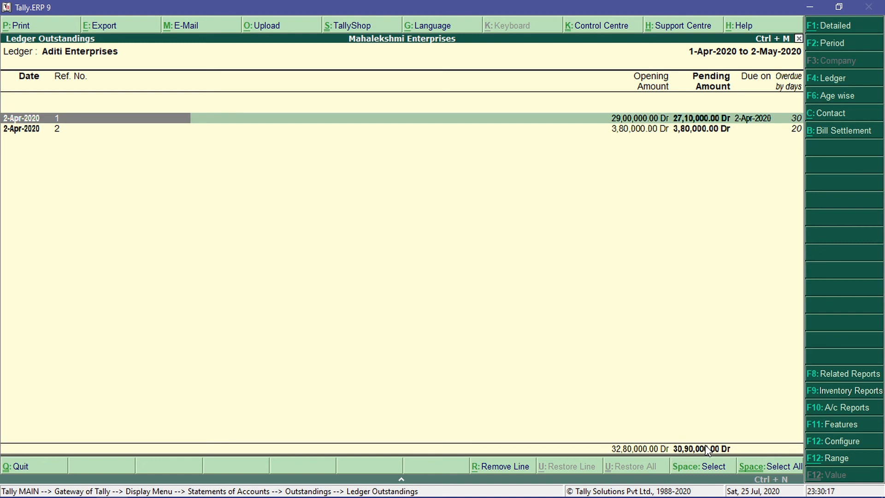
pyautogui.press('Escape')
pyautogui.press('Escape')
pyautogui.press('Escape')
pyautogui.press('Escape')
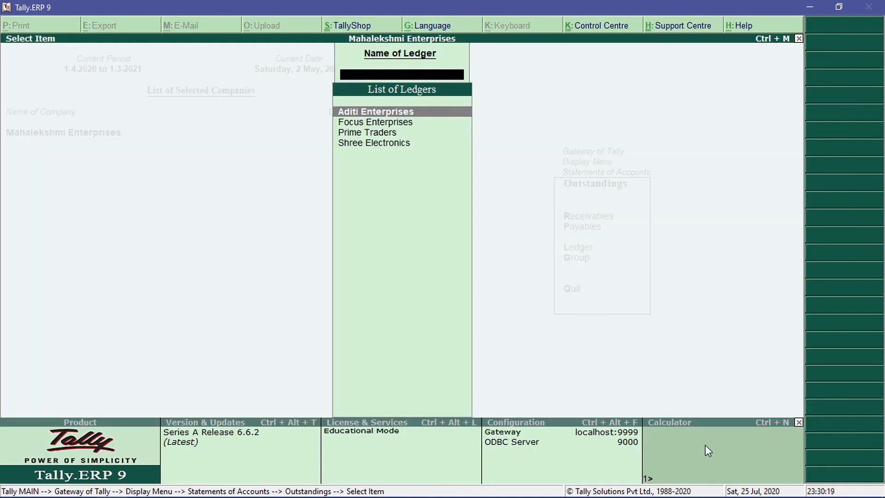
pyautogui.press('Escape')
pyautogui.press('Escape')
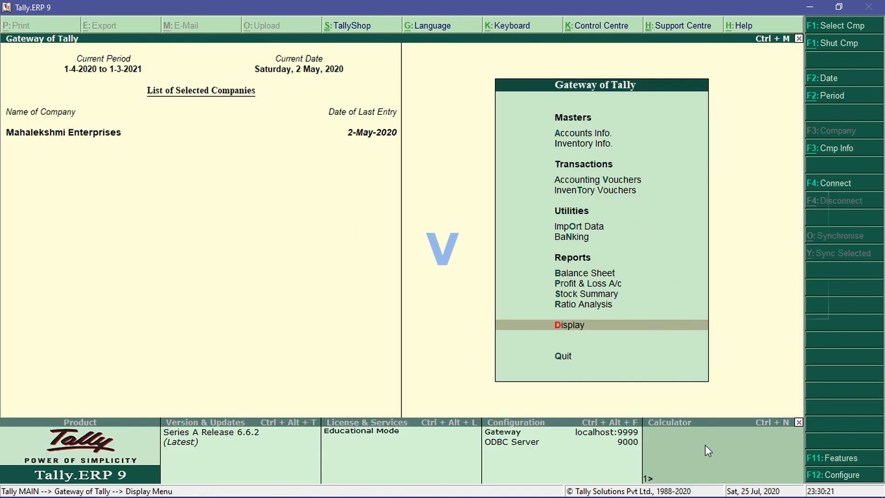
# Open accounting voucher entry and switch to a new Receipt voucher
pyautogui.press('Up')
pyautogui.press('Up')
pyautogui.press('Up')
pyautogui.press('Up')
pyautogui.press('Up')
pyautogui.press('Up')
pyautogui.press('Up')
pyautogui.press('Up')
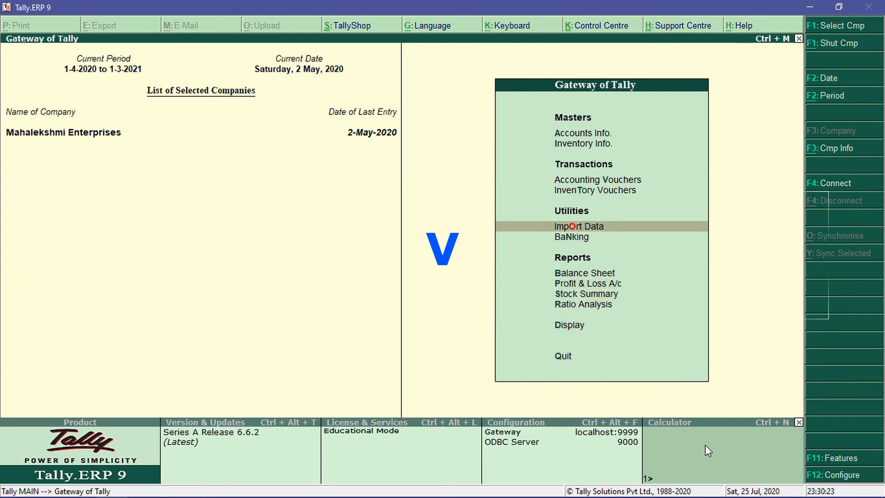
pyautogui.press('Return')
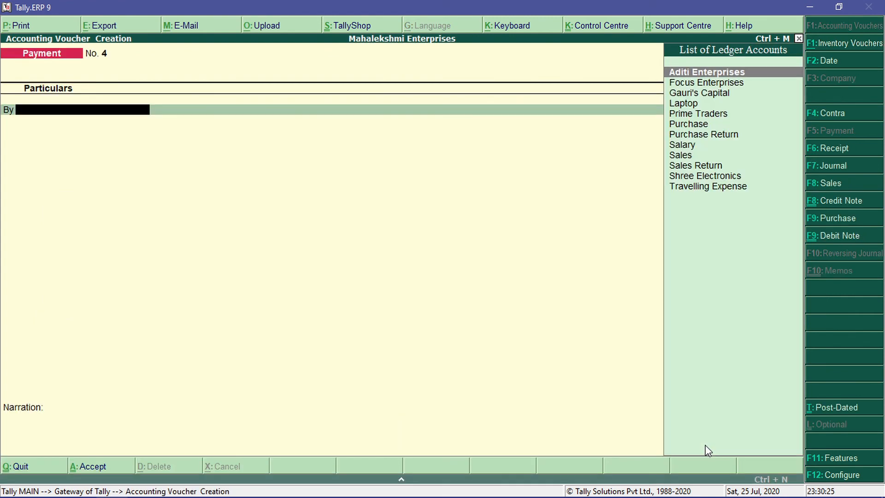
pyautogui.press('F6')
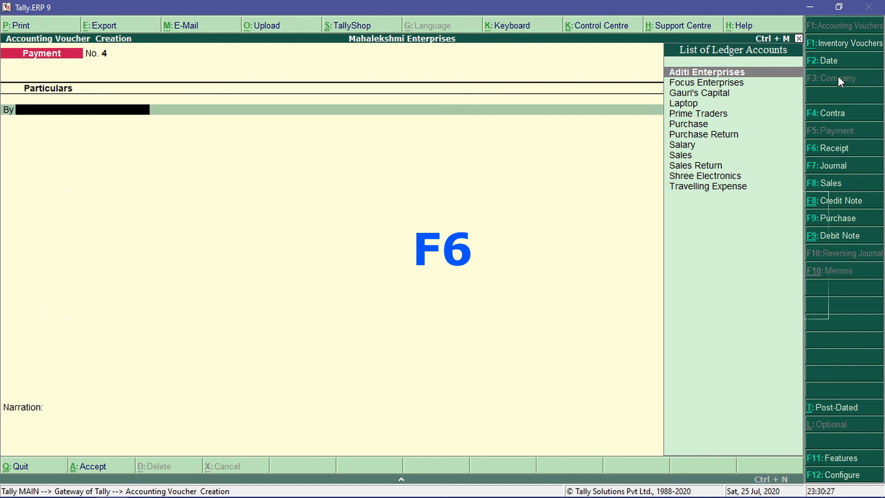
pyautogui.click(829, 149)
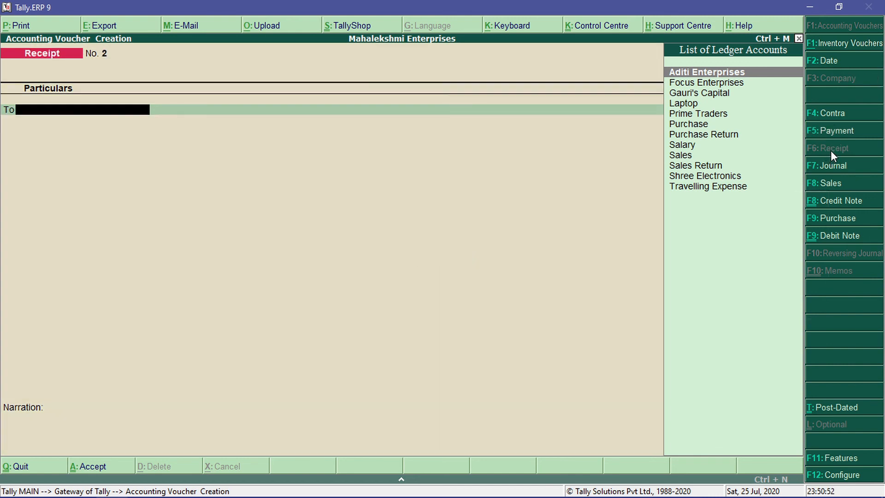
# Set the Receipt voucher's date to 2-5-2020
pyautogui.press('F2')
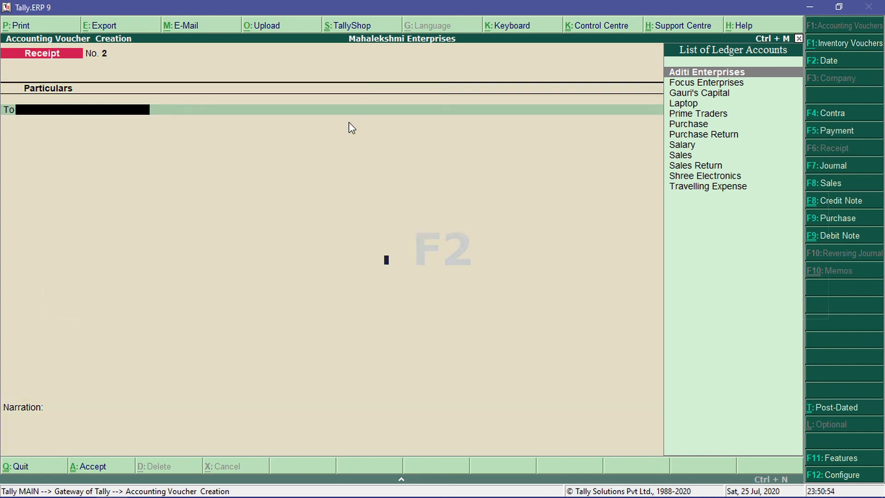
pyautogui.write('2-5')
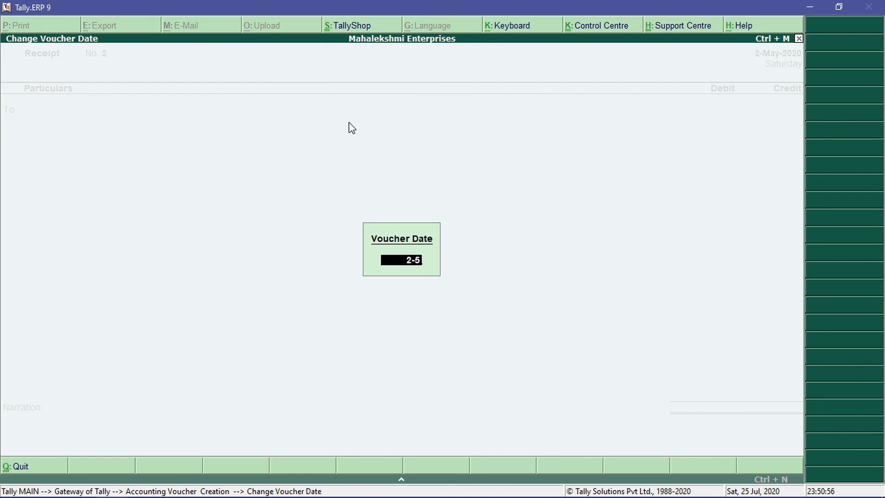
pyautogui.write('-2020')
pyautogui.press('Return')
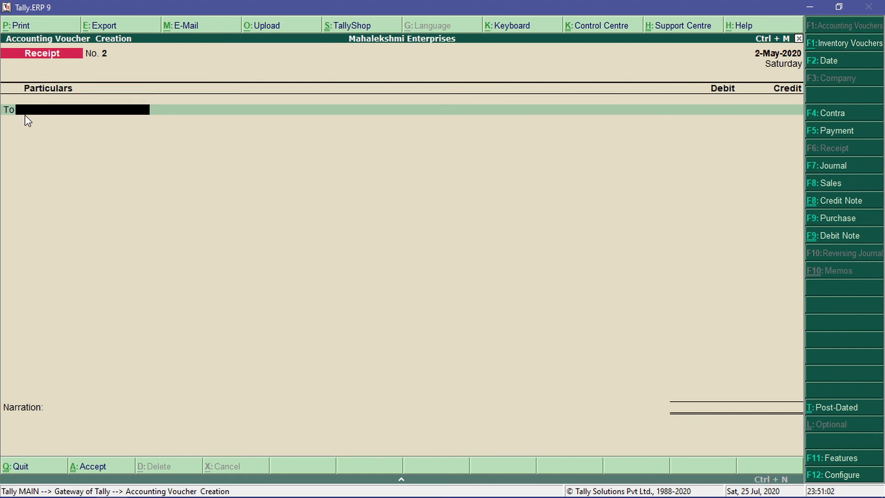
# Choose Aditi Enterprises as the credit ledger and enter 10,00,000 as the credit amount
pyautogui.write('Ad')
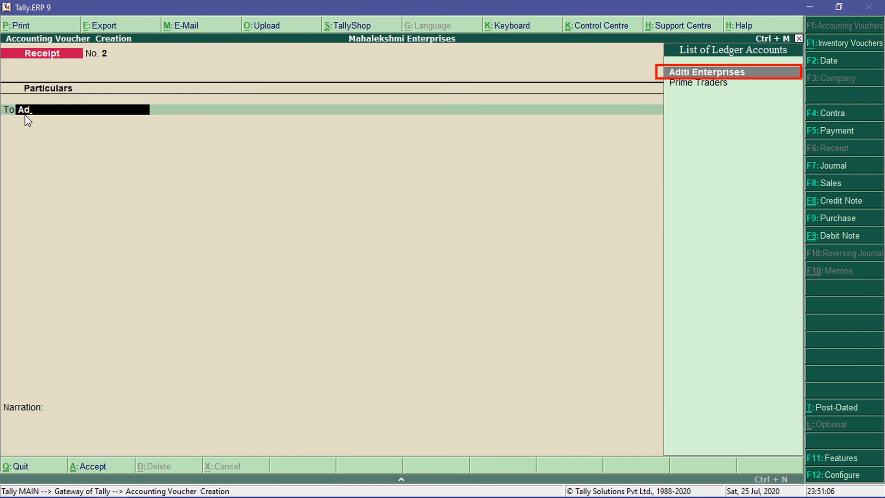
pyautogui.press('Return')
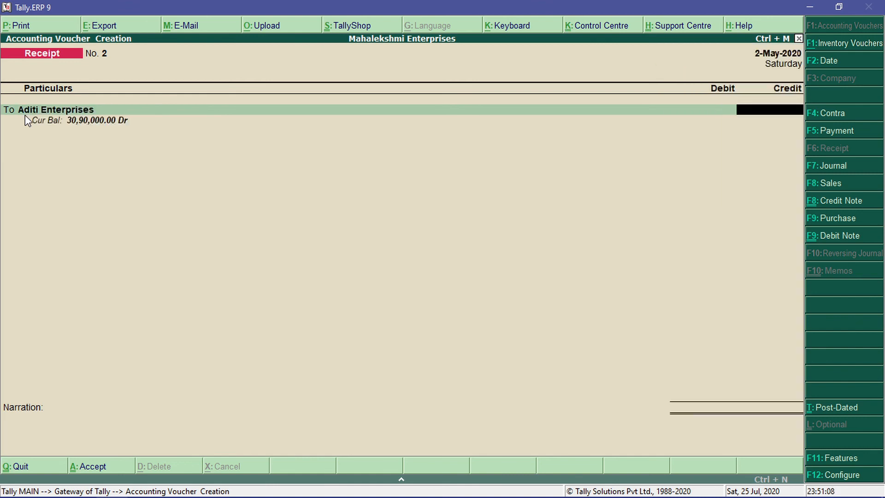
pyautogui.write('10,00,0')
pyautogui.write('00')
pyautogui.press('Return')
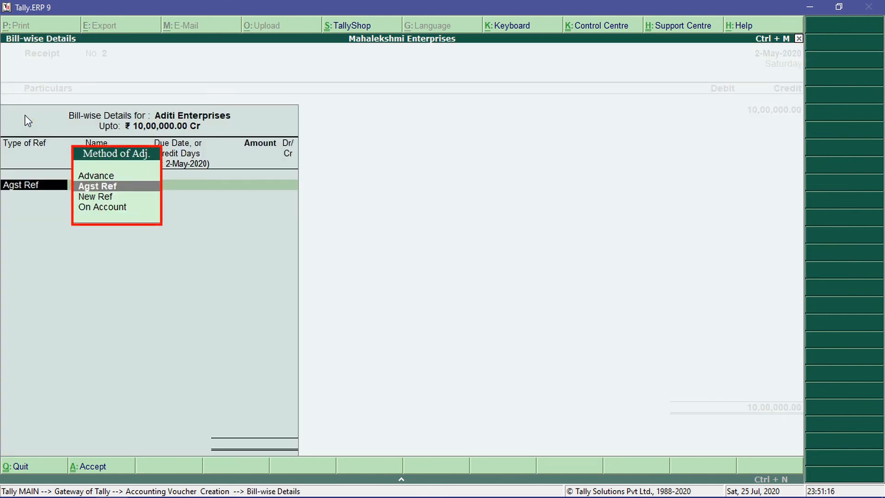
# Allocate the 10,00,000 received from Aditi Enterprises as On Account in the bill-wise details
pyautogui.press('Return')
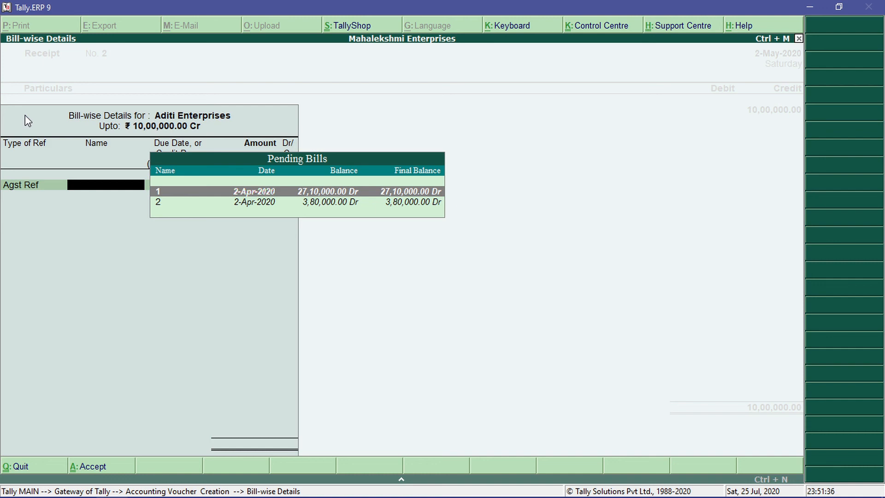
pyautogui.press('BackSpace')
pyautogui.press('Down')
pyautogui.press('Down')
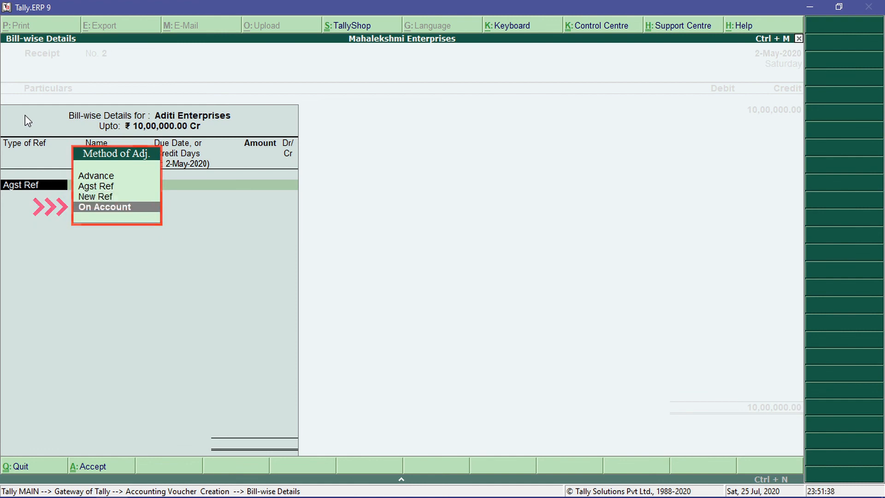
pyautogui.press('Return')
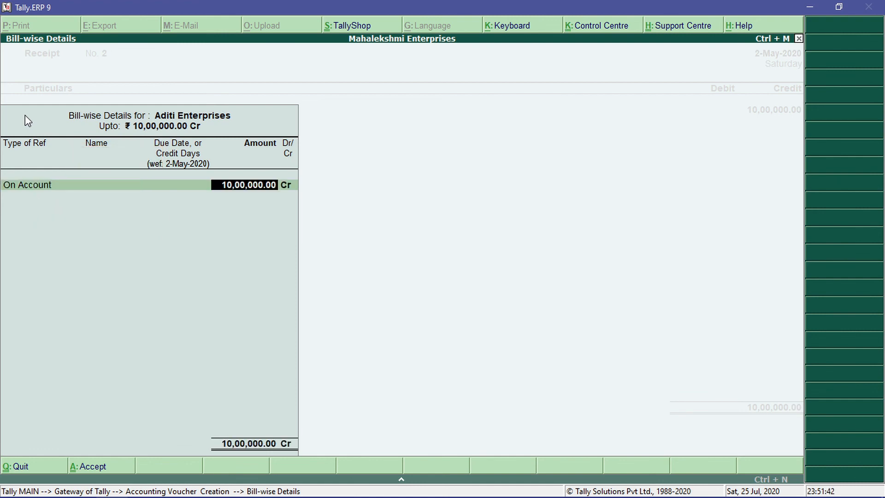
pyautogui.press('Return')
pyautogui.press('Return')
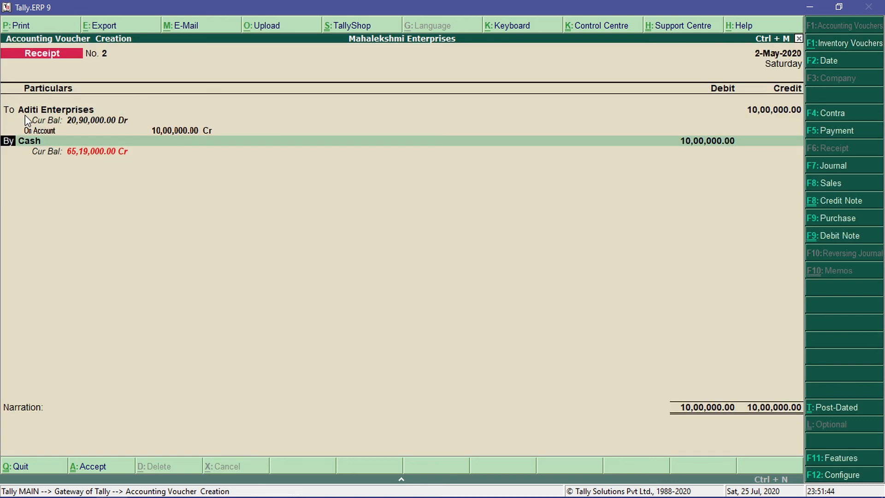
# Debit Cash with 10,00,000 and accept the Receipt voucher
pyautogui.press('Return')
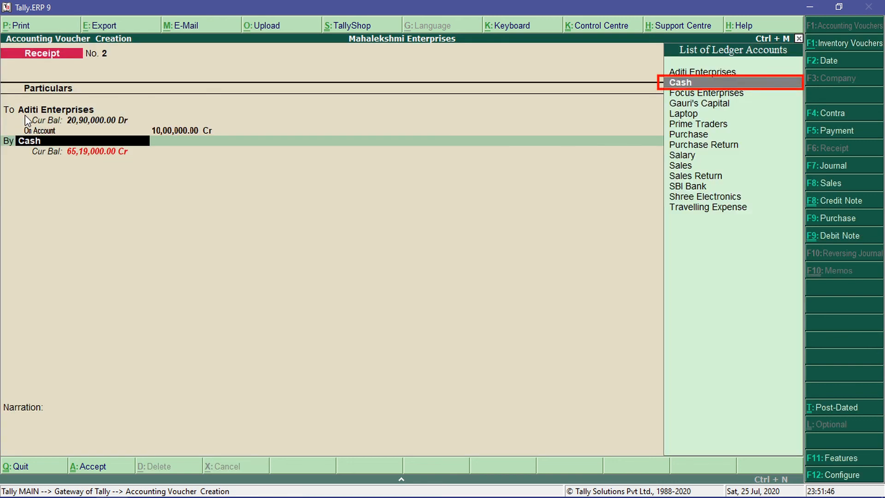
pyautogui.press('Return')
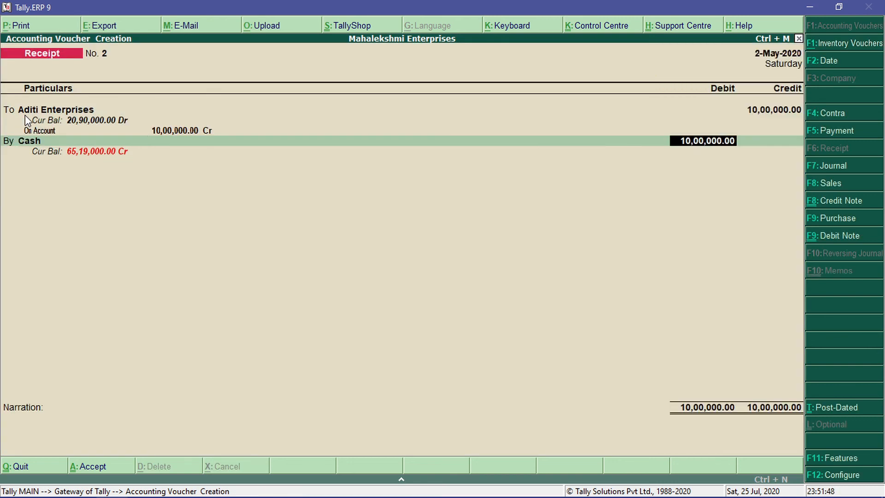
pyautogui.press('Return')
pyautogui.press('Return')
pyautogui.press('Return')
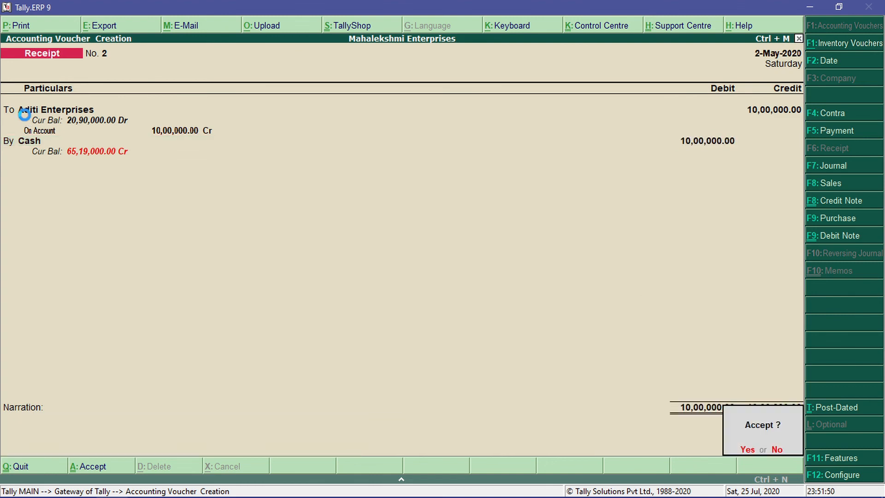
pyautogui.press('Return')
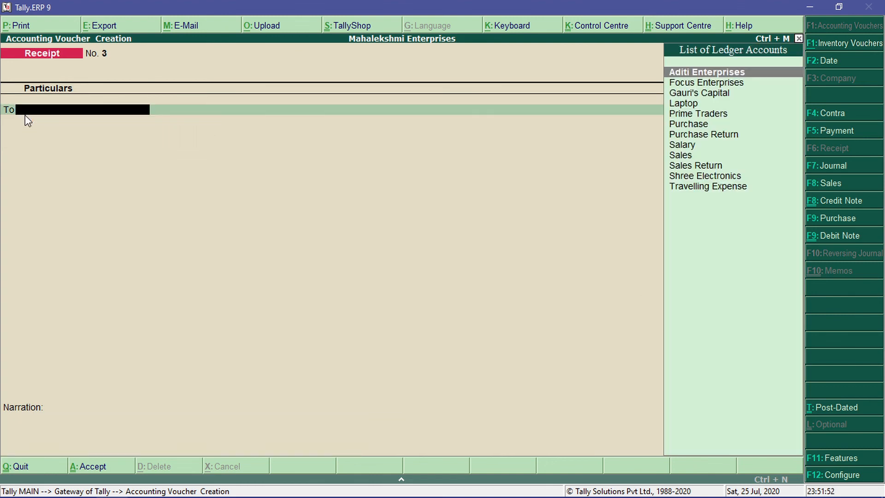